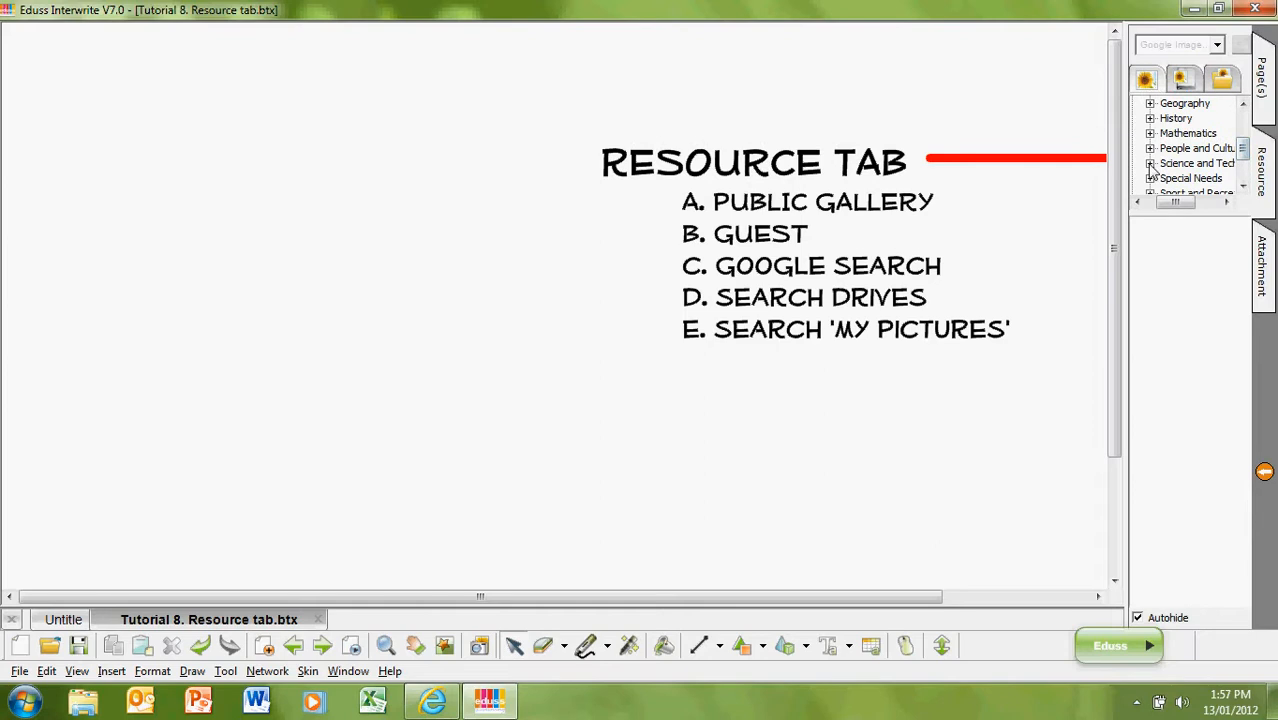
Step: Insert the EYE.WMF picture from the Biology category of the science gallery onto the page
left_click(1150, 164)
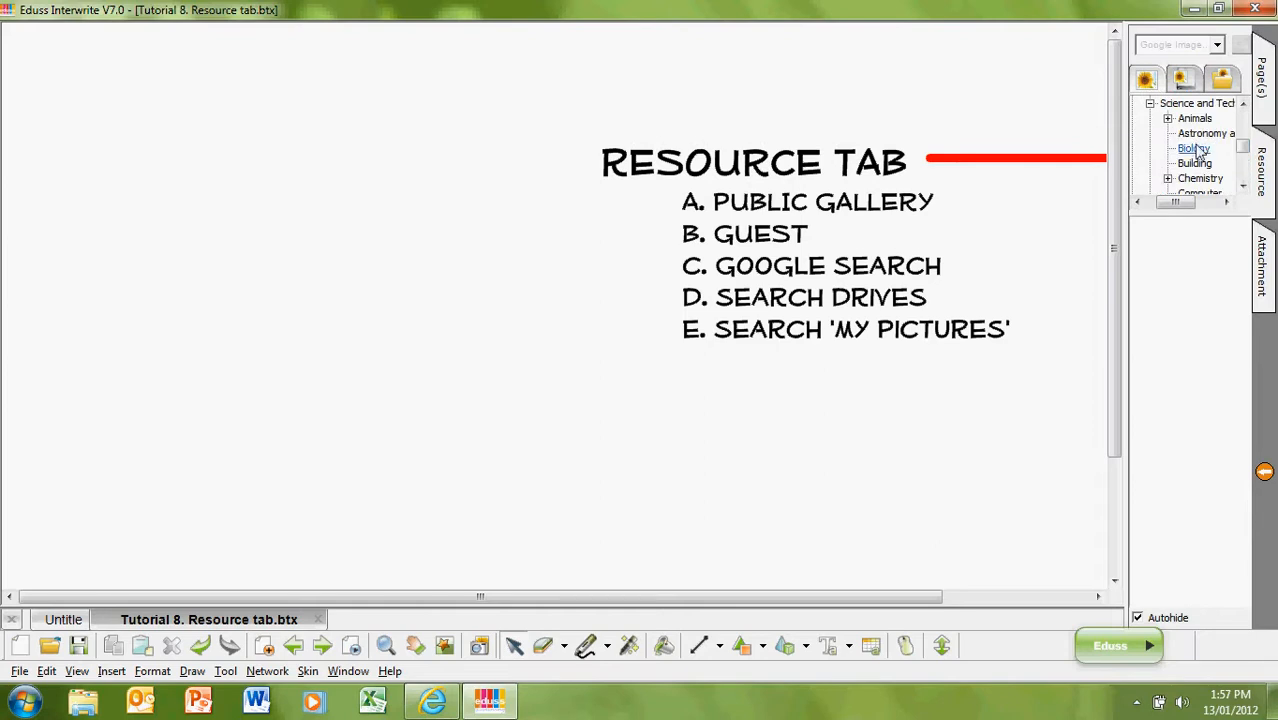
left_click(1196, 149)
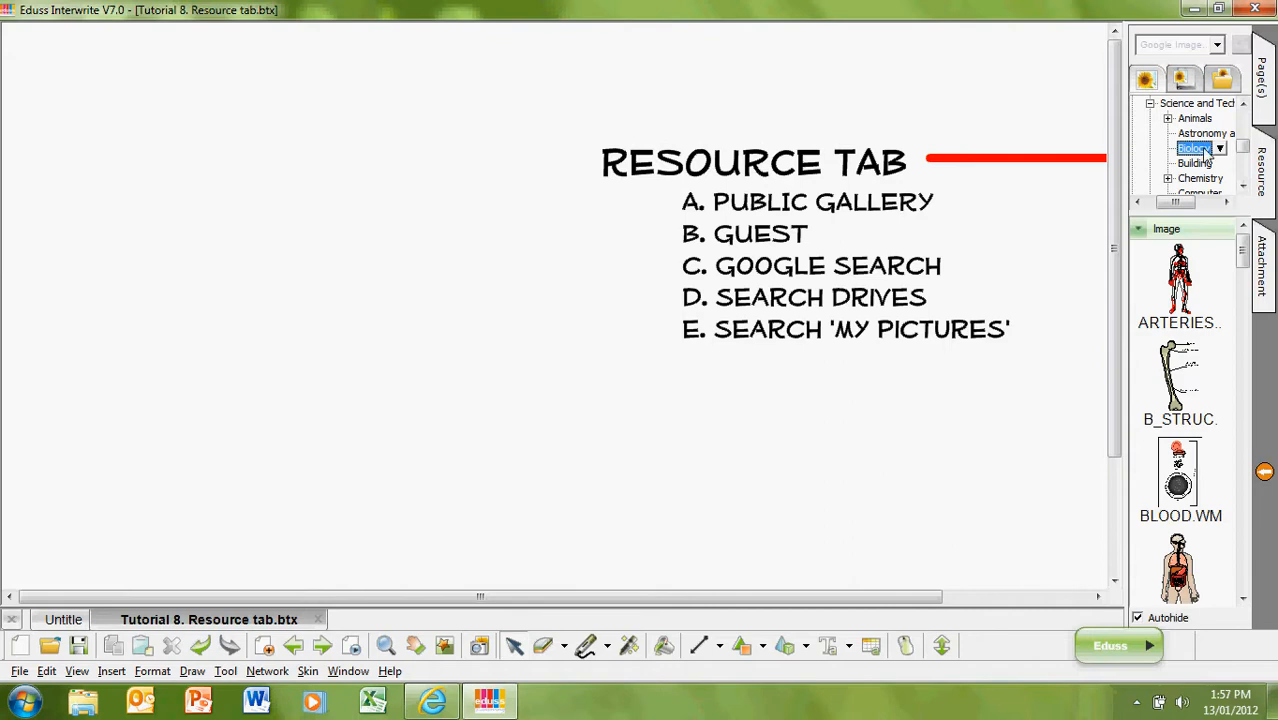
left_click_drag(1244, 256, 366, 286)
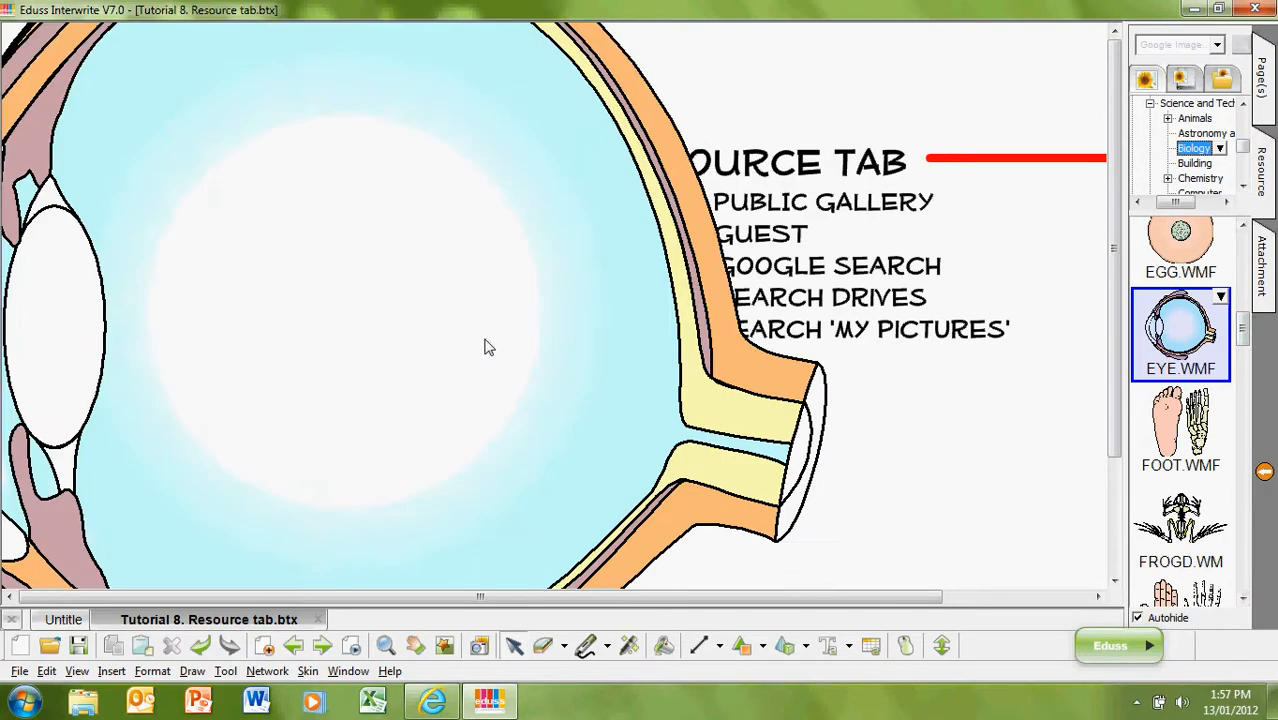
Step: Scale the eye picture down and place it in the empty area beside the RESOURCE TAB heading
left_click_drag(485, 346, 557, 91)
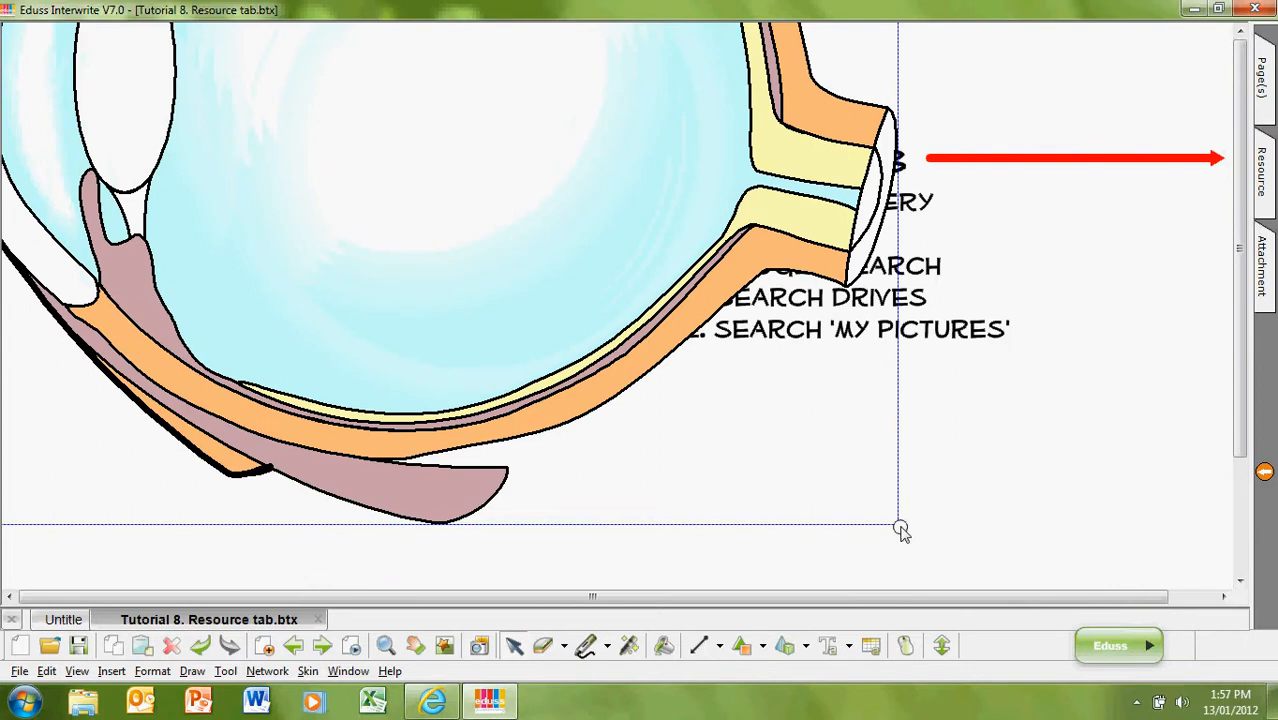
left_click_drag(900, 530, 531, 220)
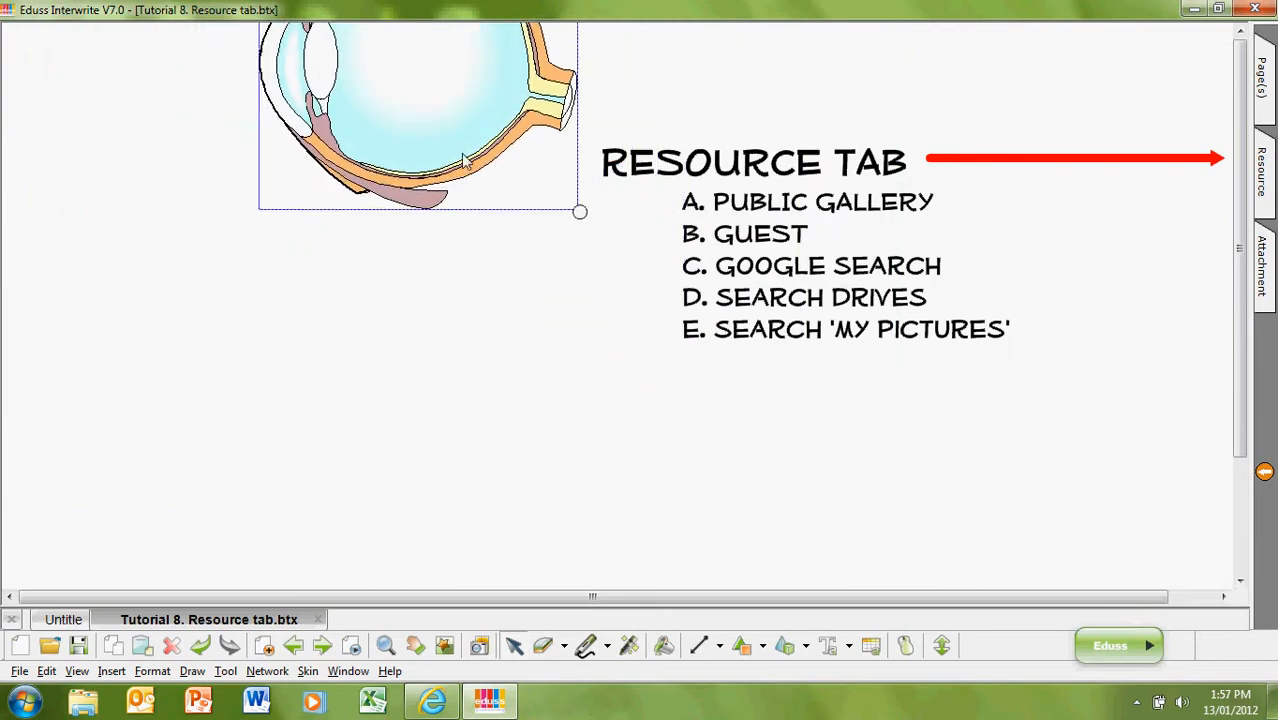
left_click_drag(463, 160, 394, 372)
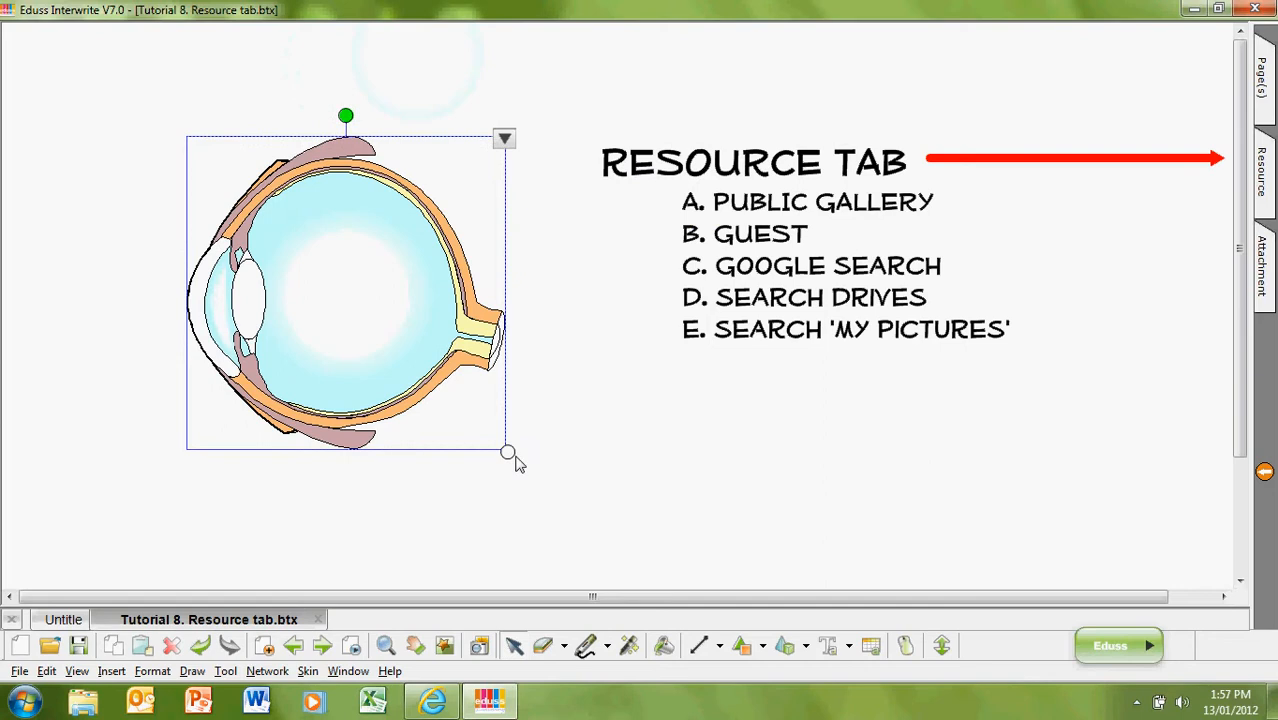
left_click_drag(508, 452, 563, 506)
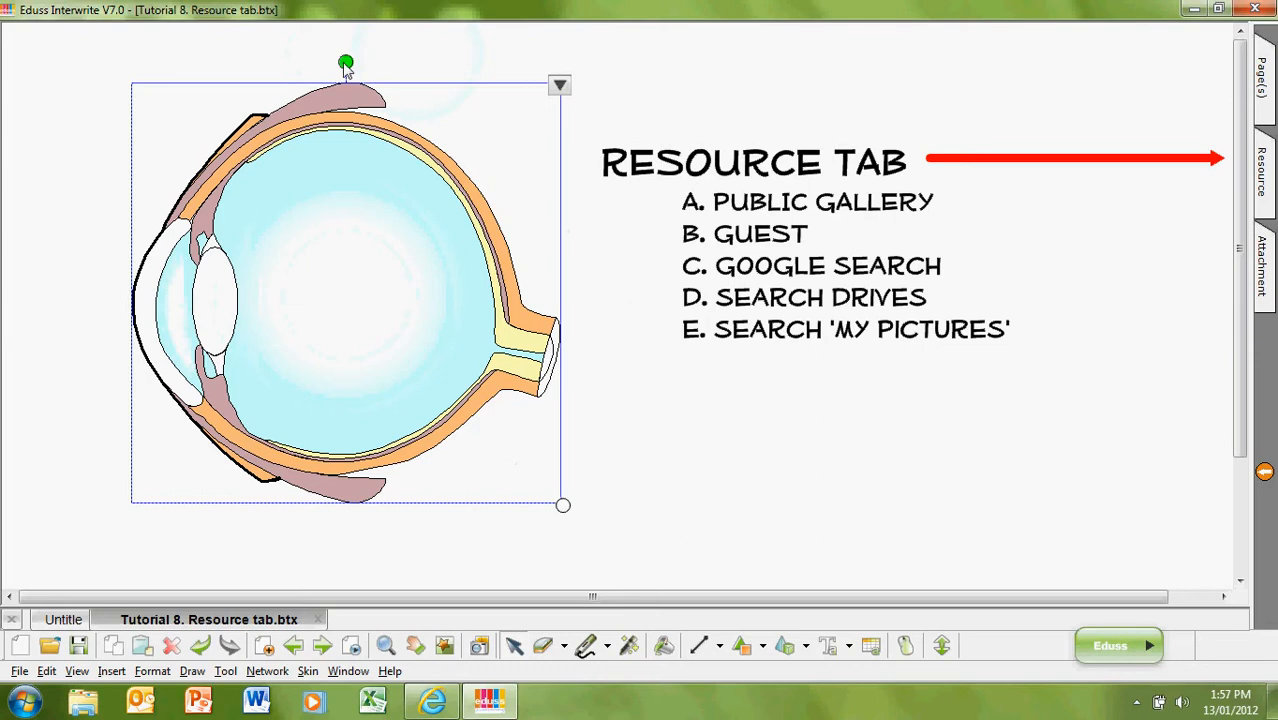
left_click_drag(345, 64, 345, 97)
Step: Lock the eye picture on the page and unlock it again
left_click(560, 87)
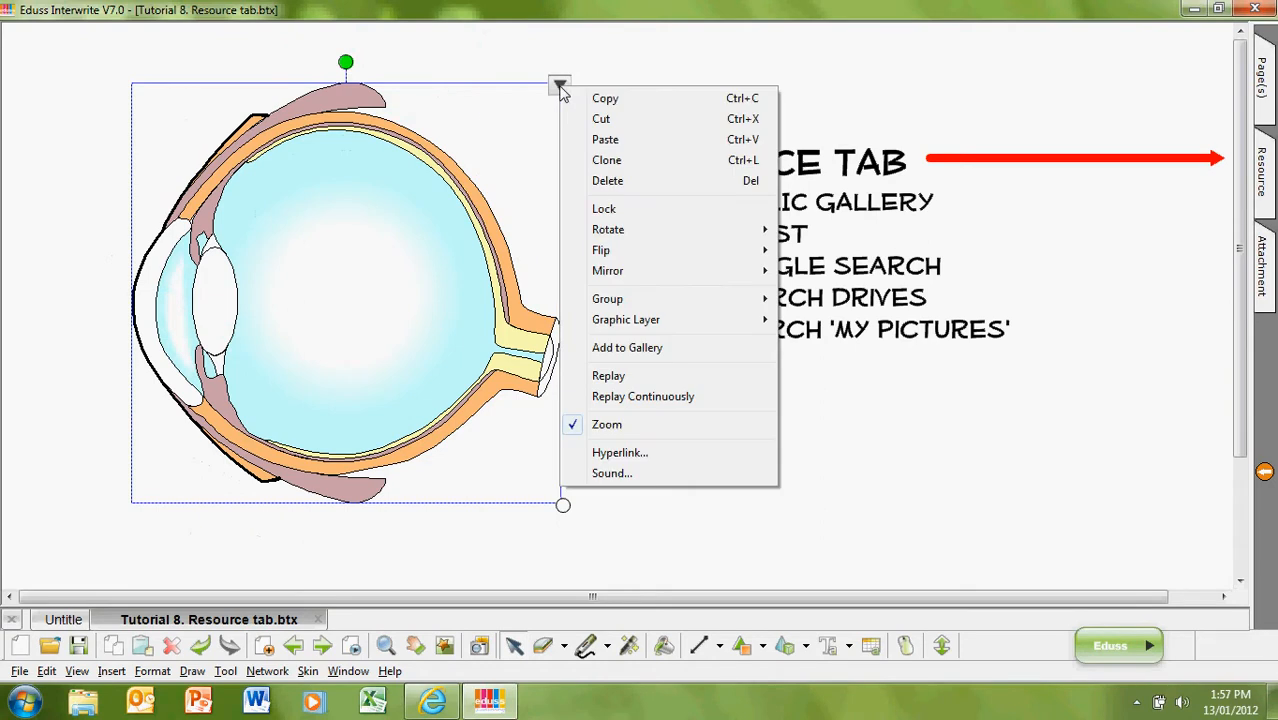
left_click(583, 209)
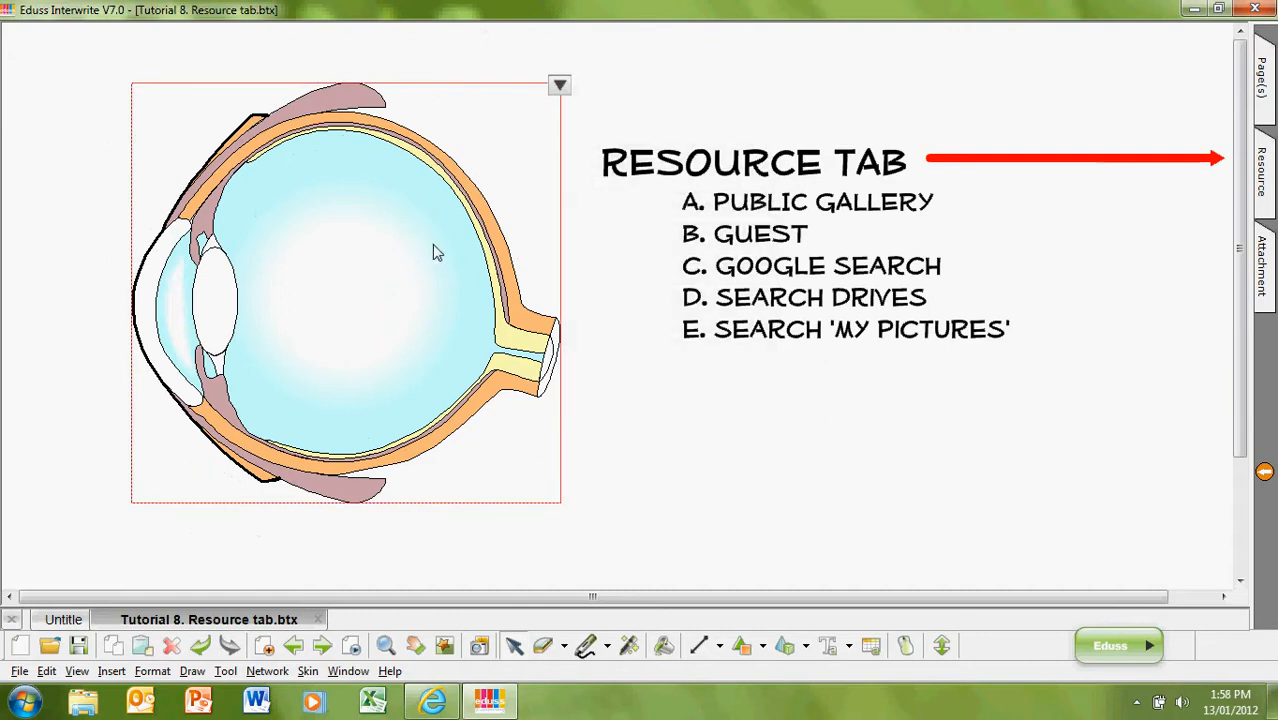
left_click(559, 87)
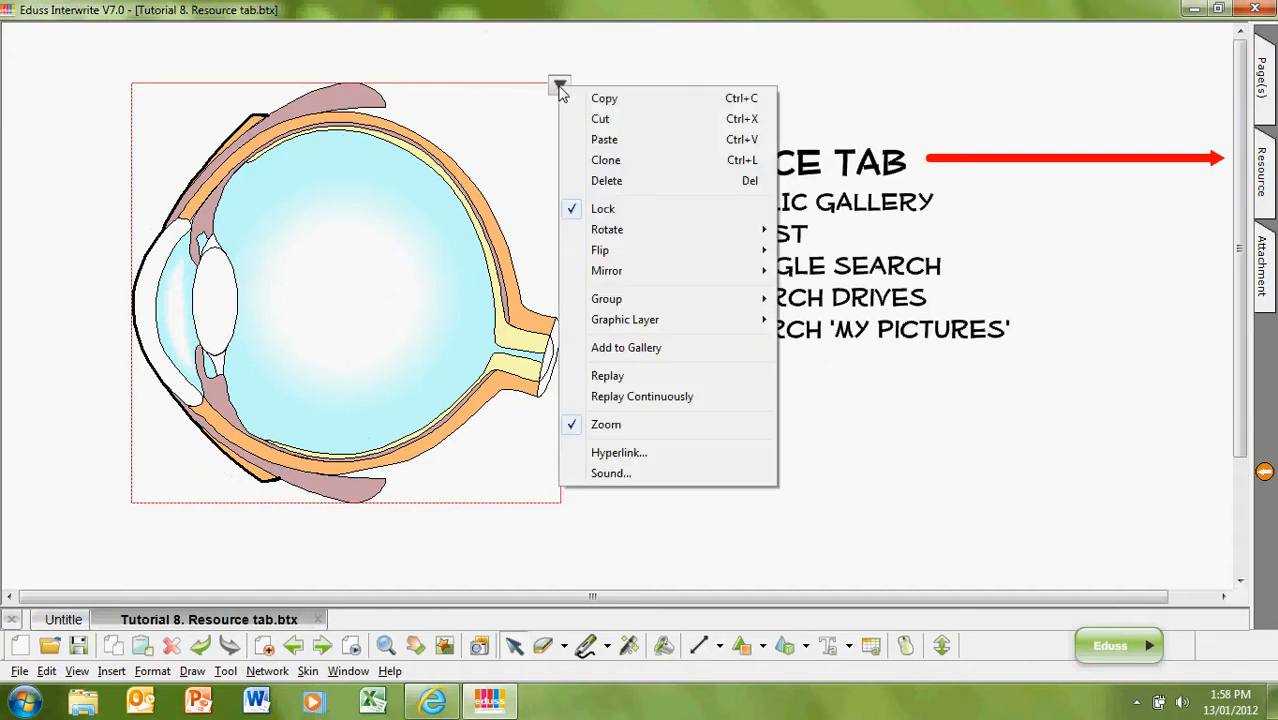
left_click(611, 214)
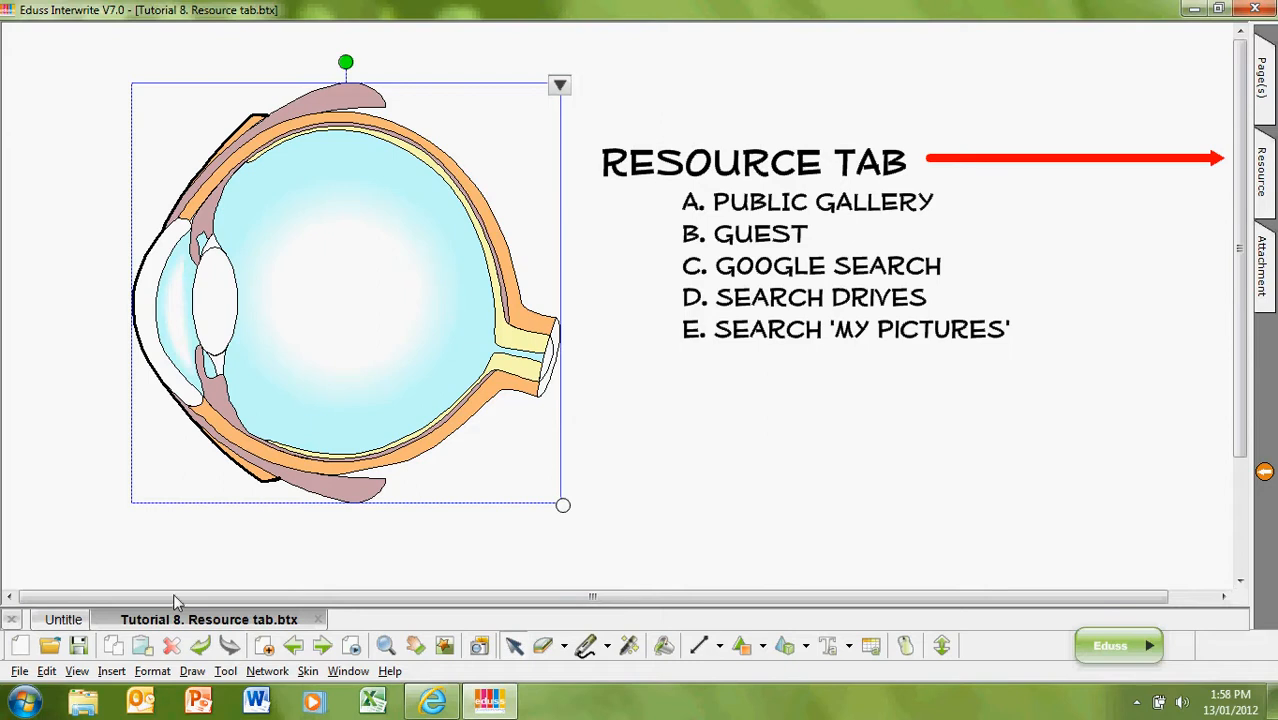
Step: Delete the eye picture from the page
left_click(172, 647)
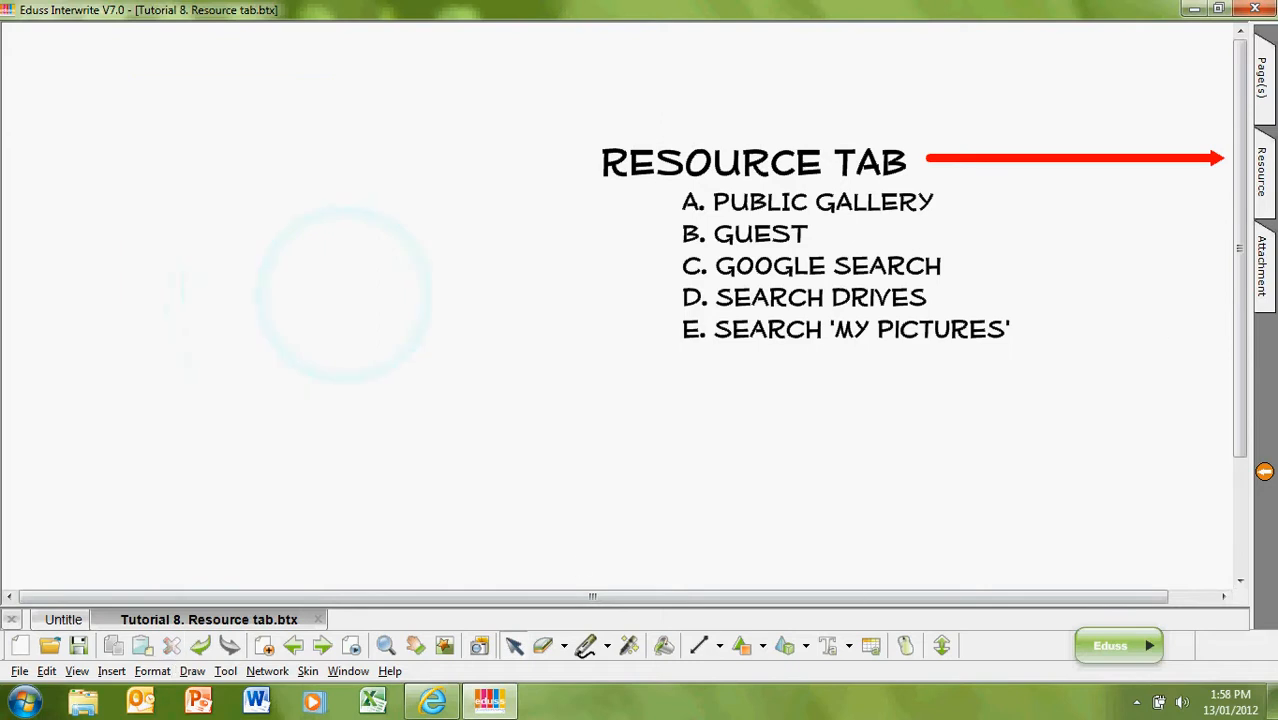
Step: Reopen the resource gallery and collapse its science category and the Education Gallery
left_click(1263, 88)
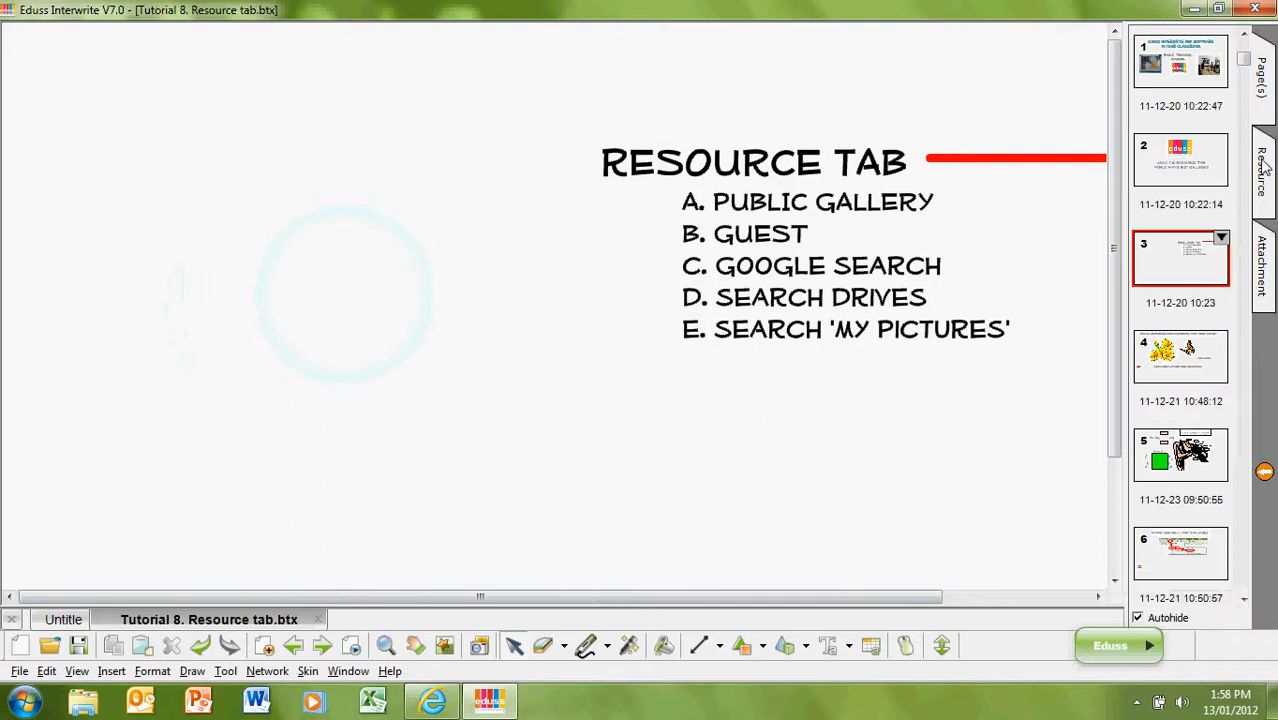
left_click(1263, 175)
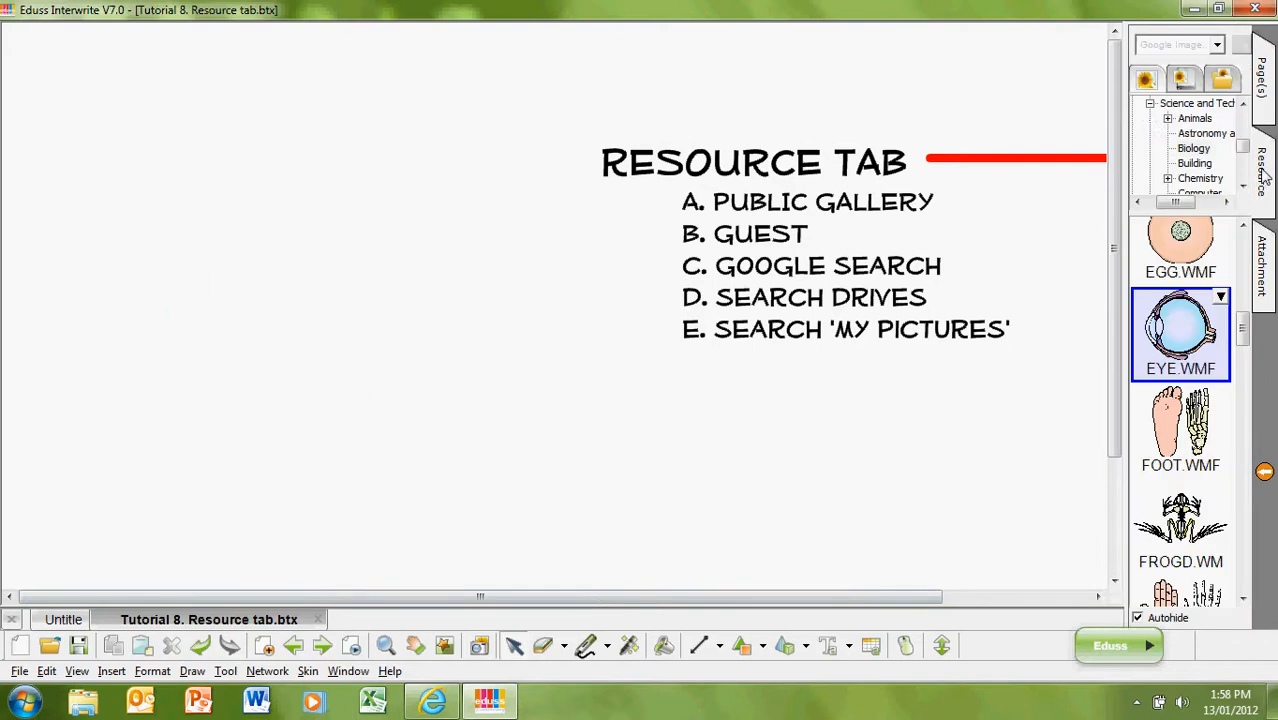
left_click(1151, 104)
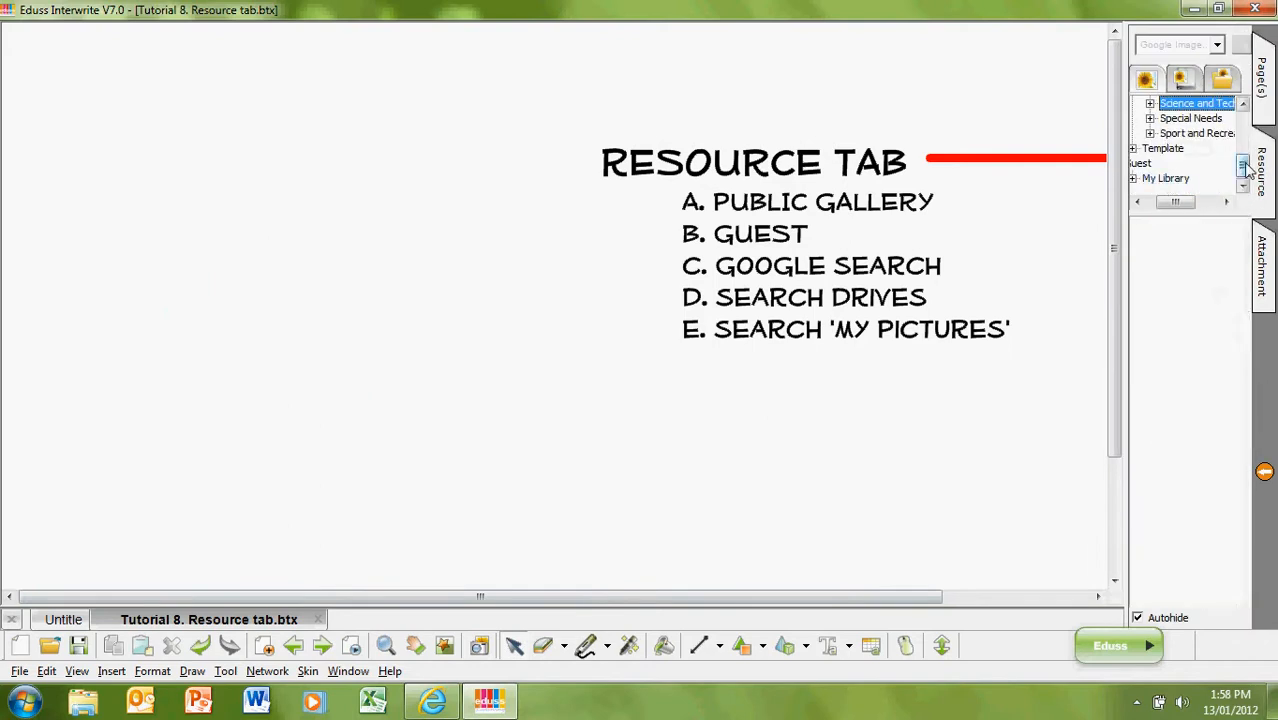
left_click_drag(1243, 165, 1244, 118)
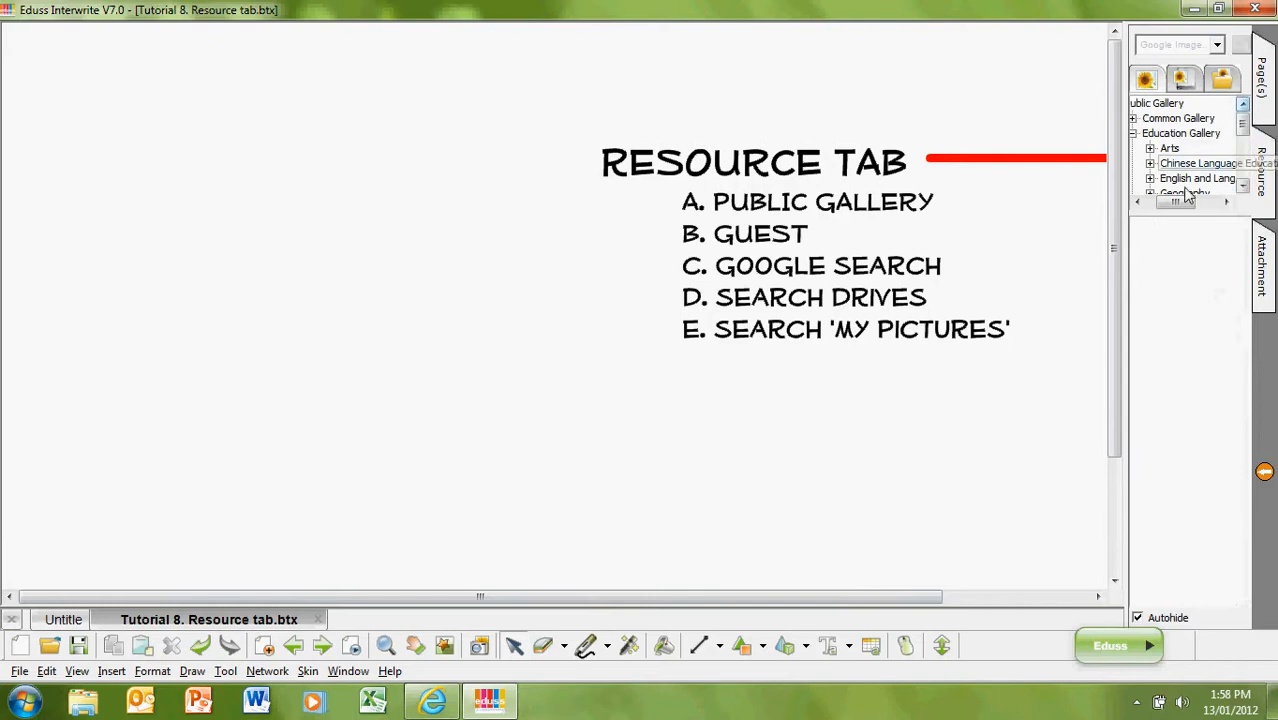
left_click_drag(1183, 208, 1153, 205)
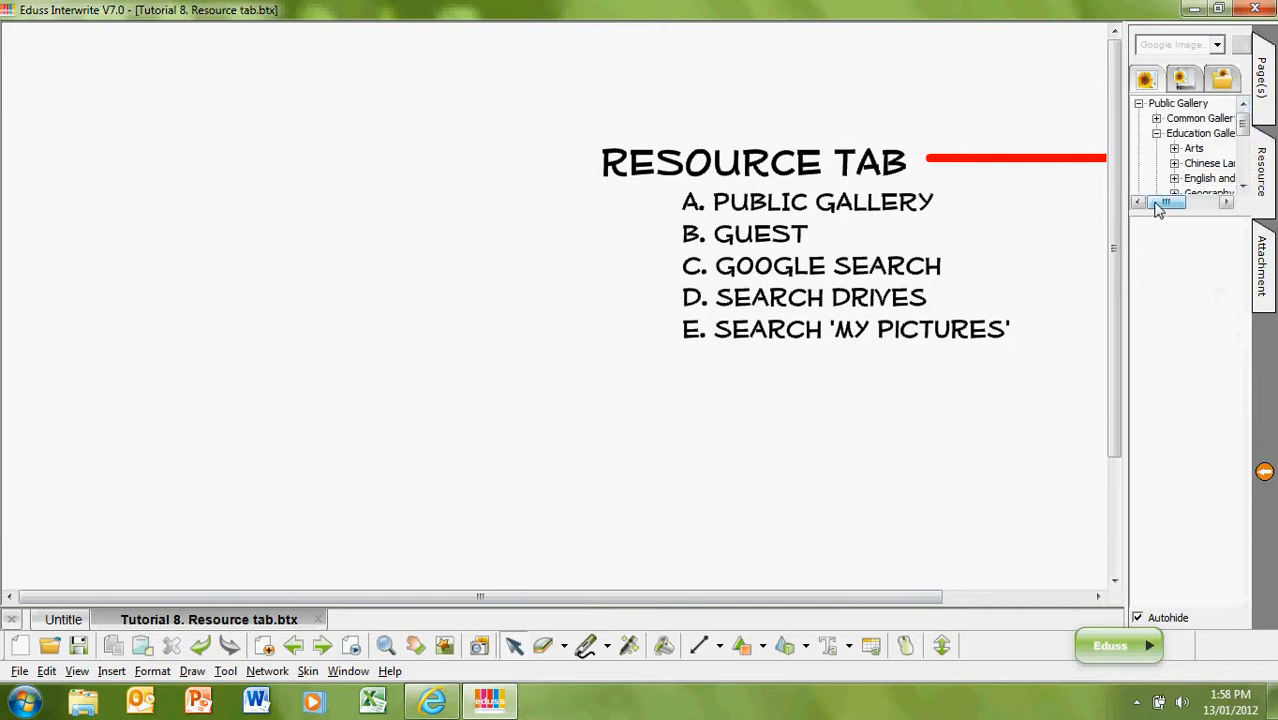
left_click(1156, 134)
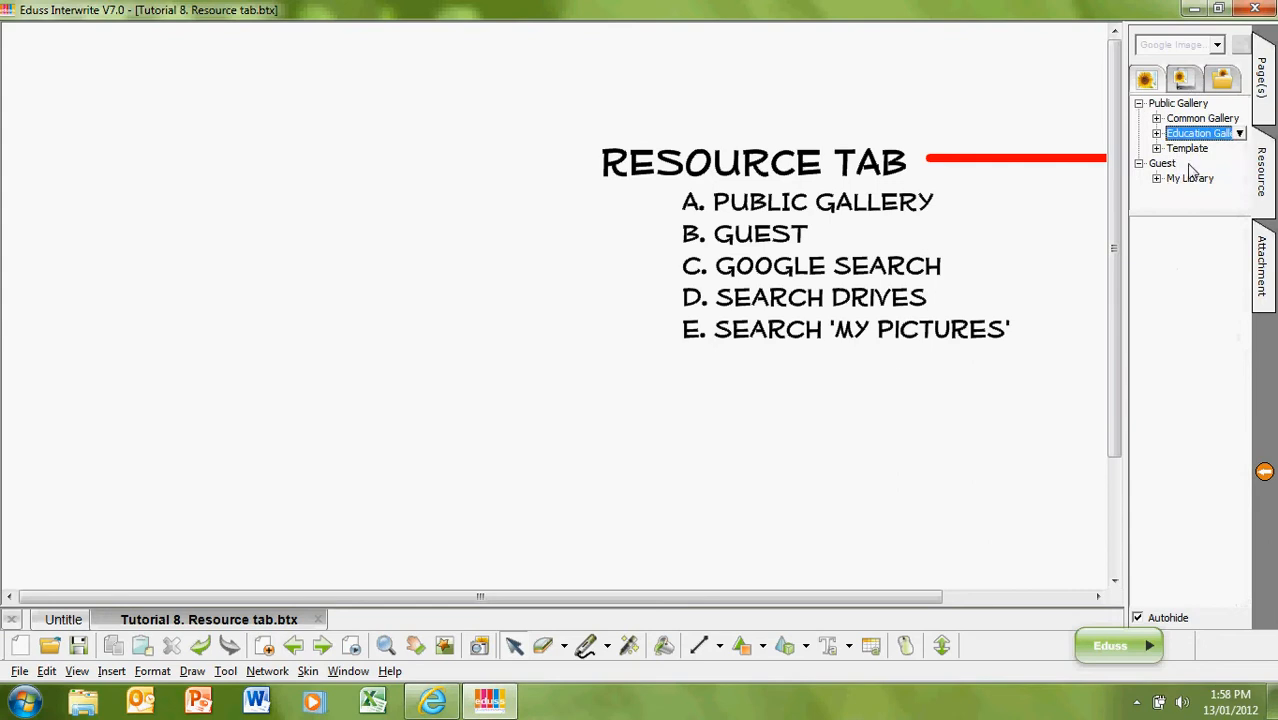
Step: Browse the sports templates in the Court category under Template, and collapse the Public Gallery
left_click(1157, 149)
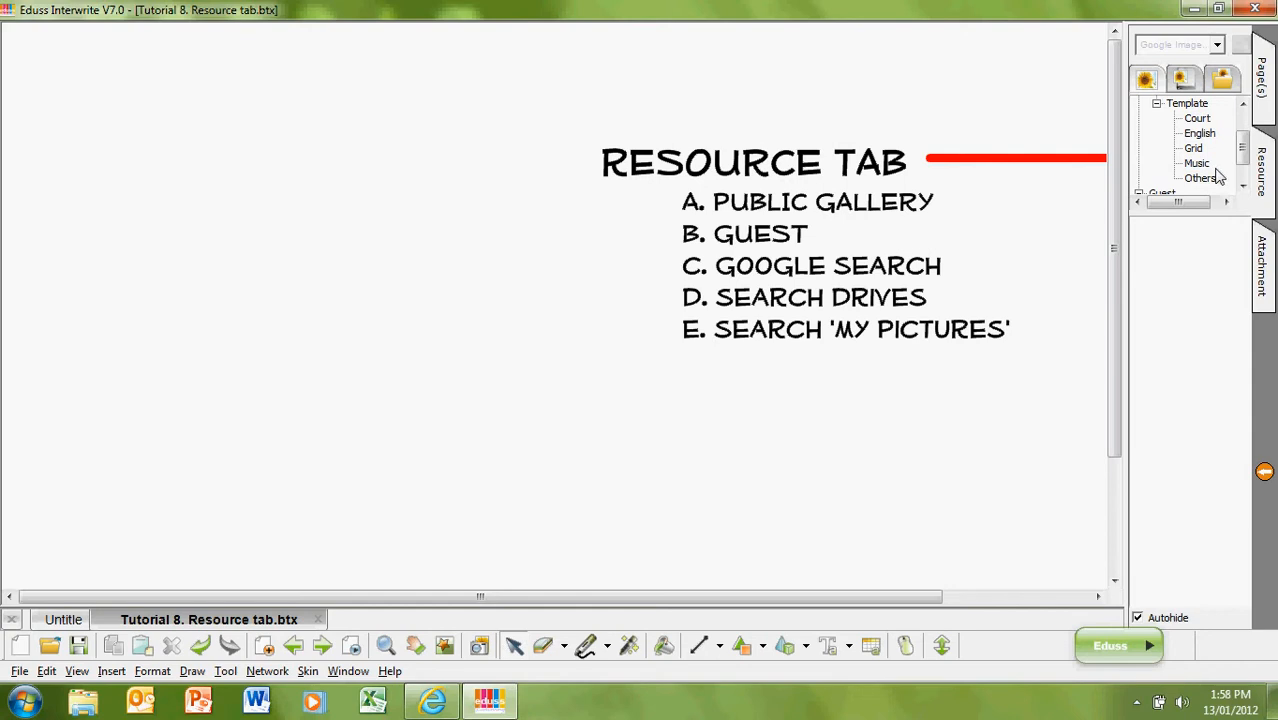
scroll(1219, 177, "down", 1)
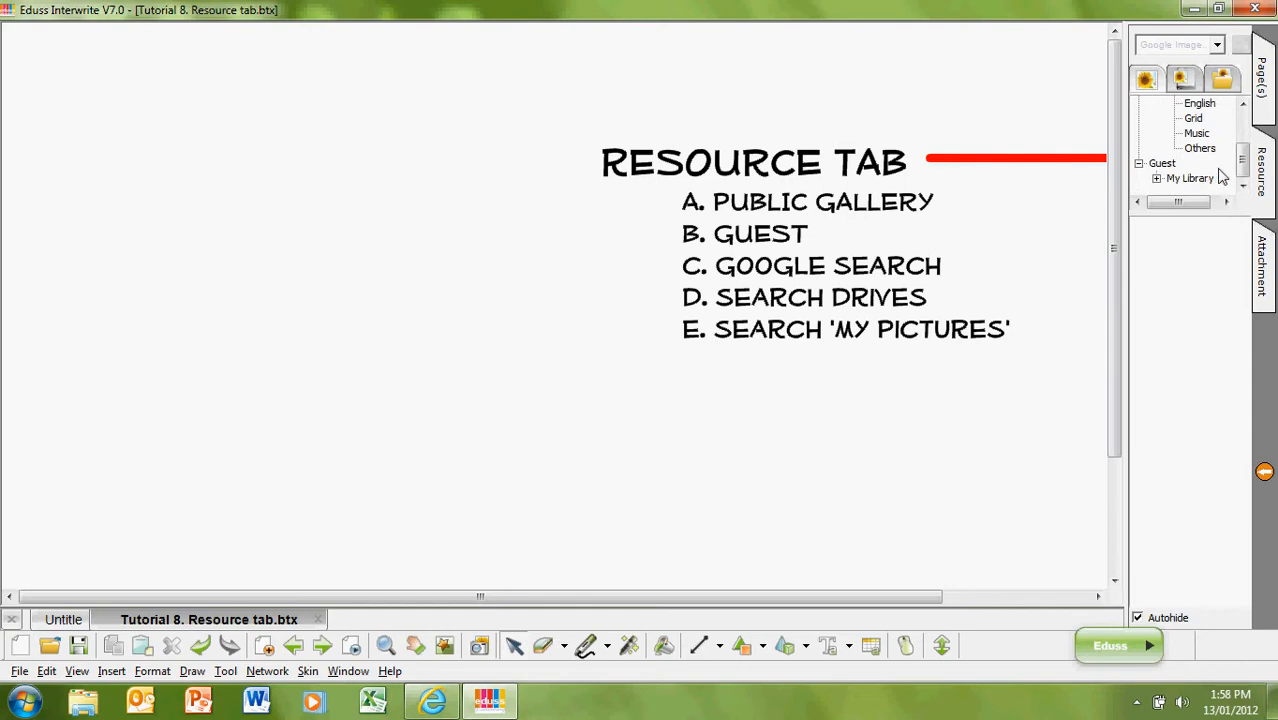
left_click_drag(1240, 165, 1244, 153)
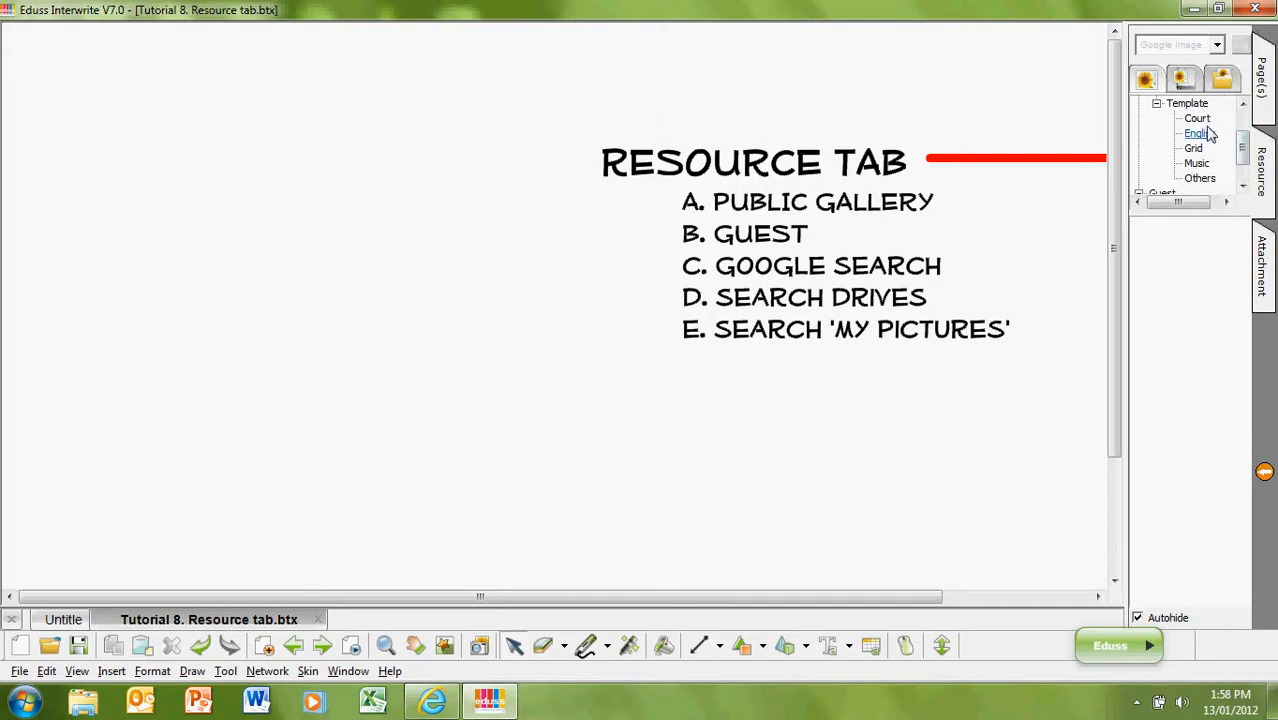
left_click(1199, 120)
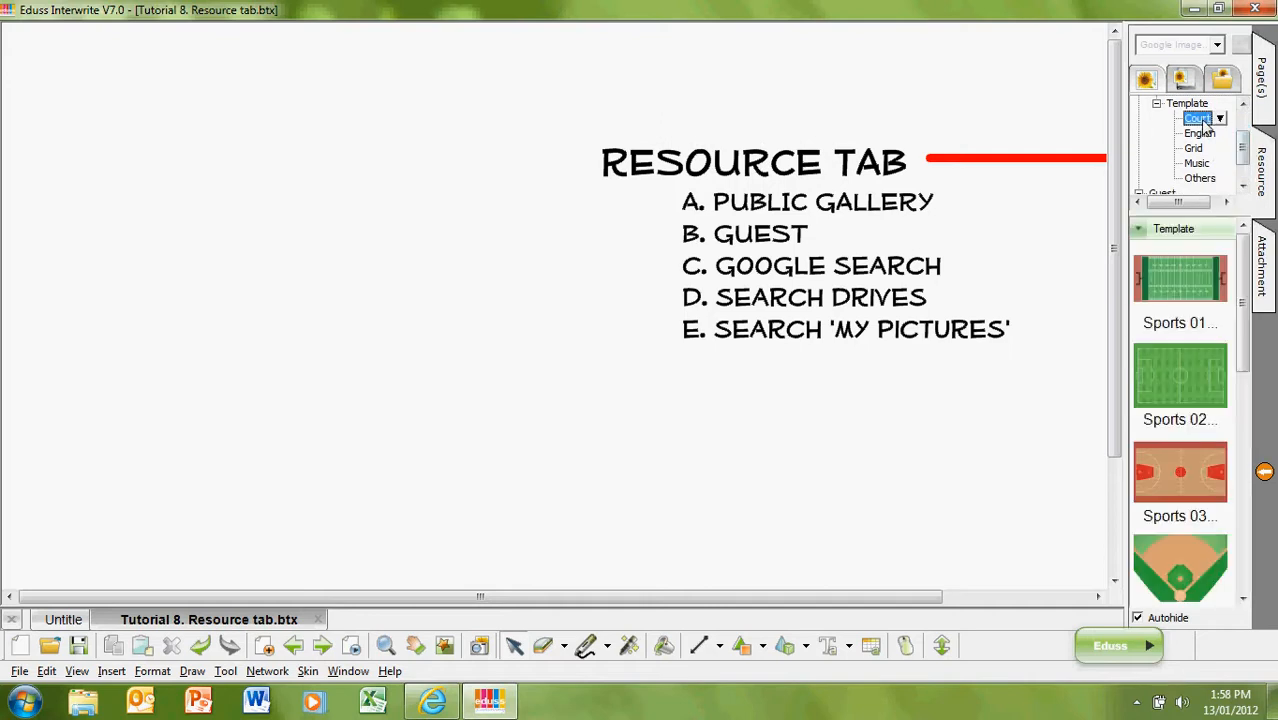
left_click_drag(1243, 277, 1258, 239)
left_click(1156, 103)
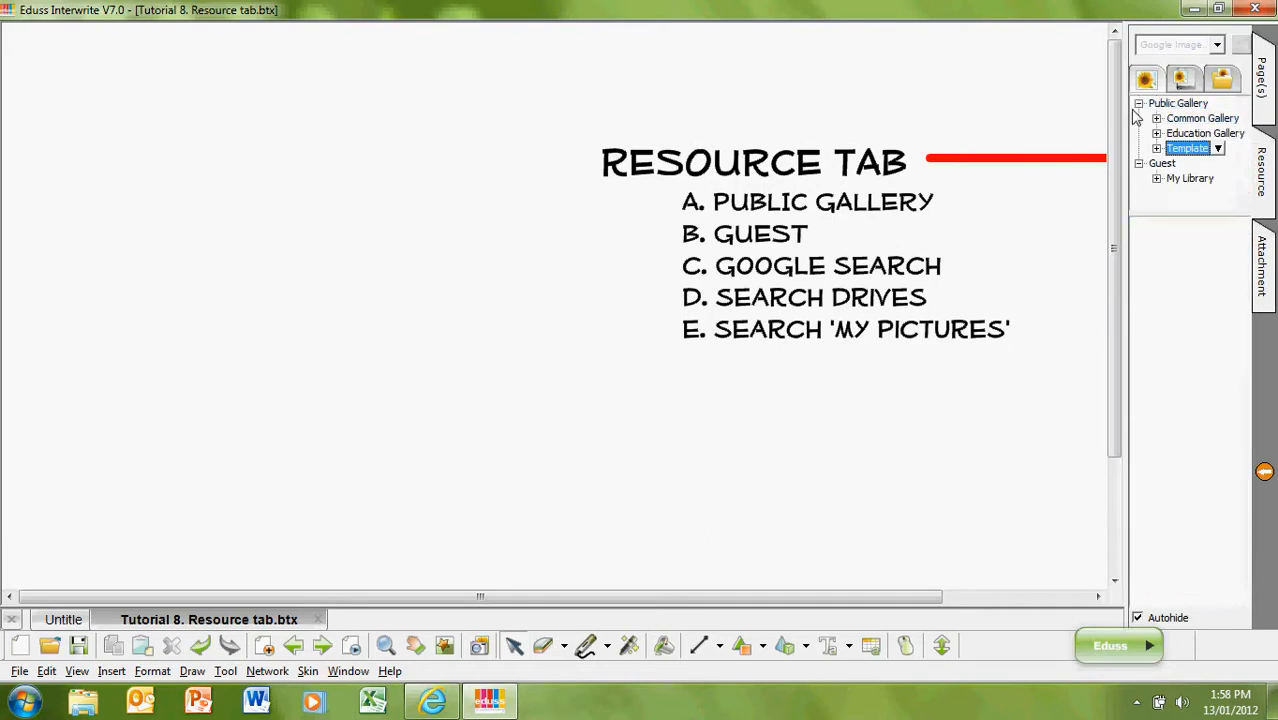
left_click(1138, 103)
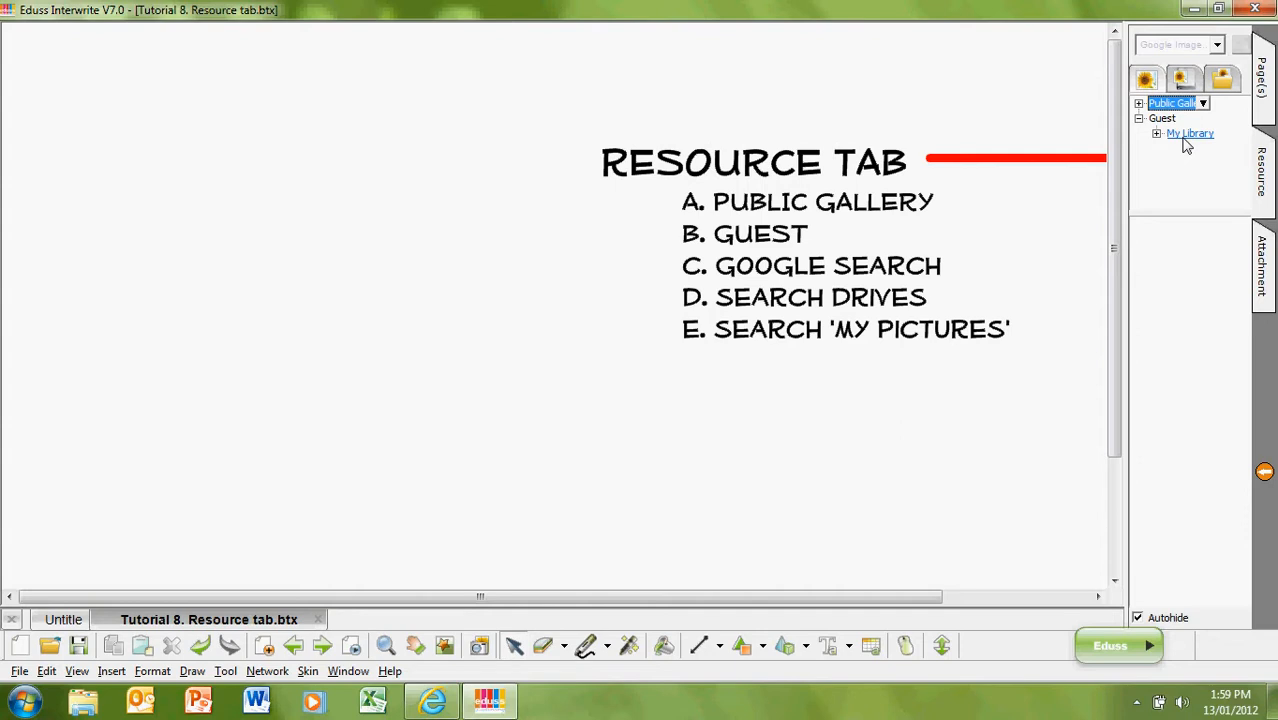
Step: Run a Google image search for "lion" from the resource gallery
left_click(1149, 49)
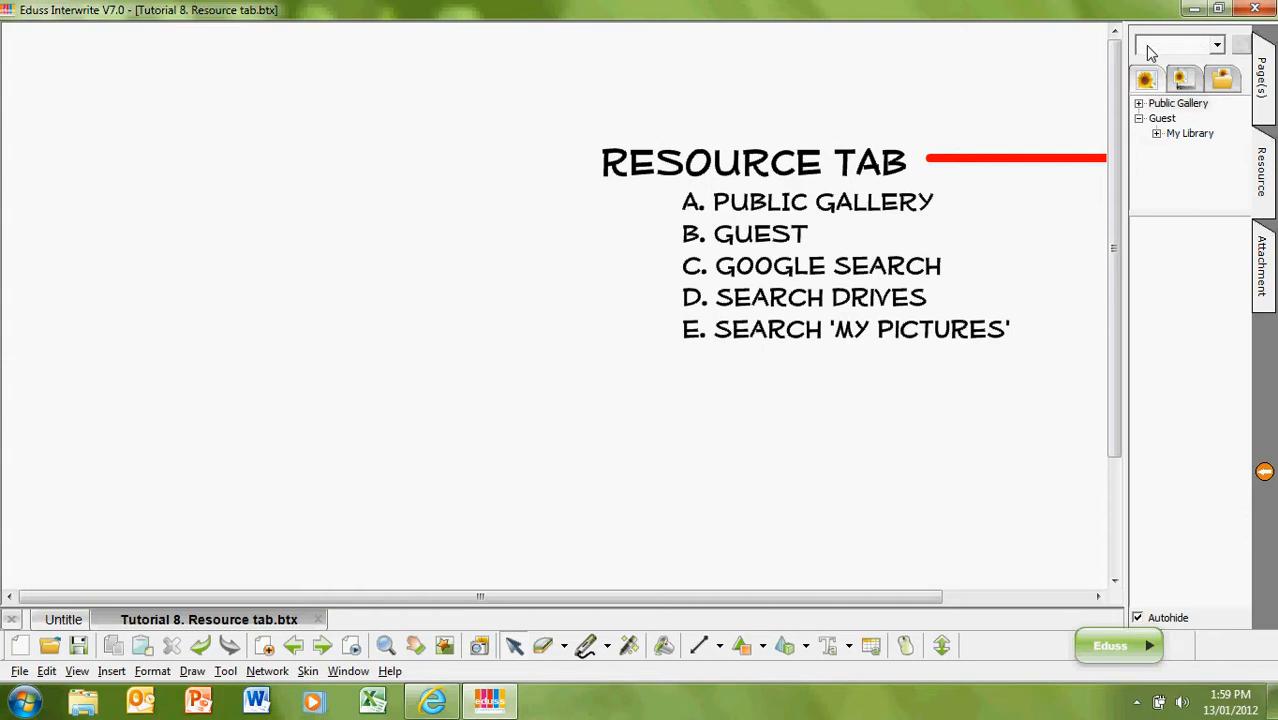
type("lion")
left_click(1241, 47)
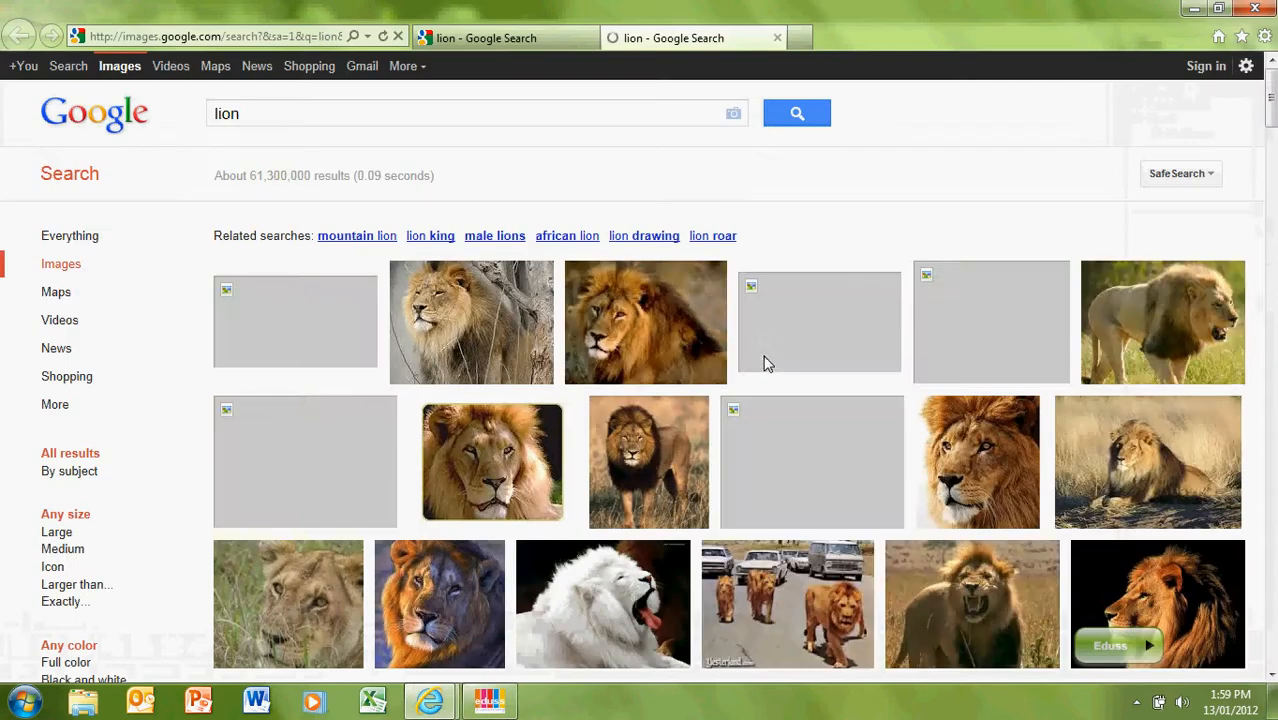
Step: Copy the ln6b.jpg lion picture from page 2 of the image results and paste it onto the Eduss Interwrite page
left_click_drag(1269, 112, 1270, 165)
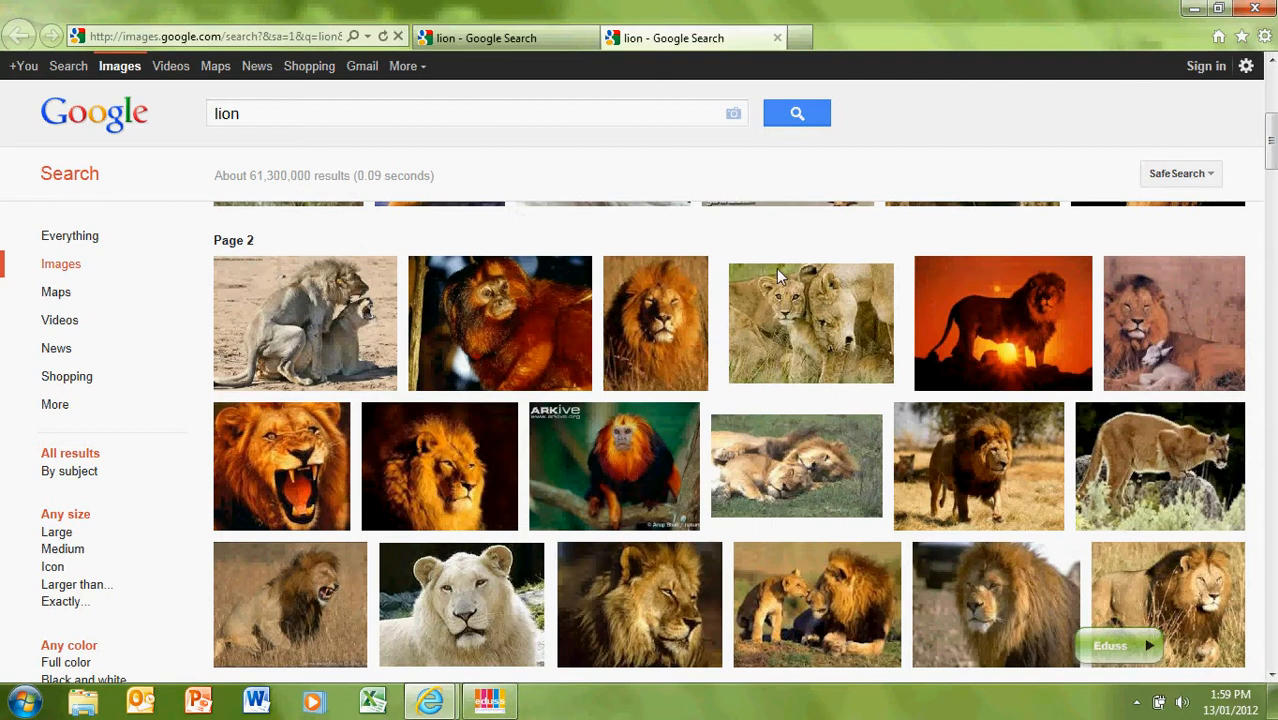
mouse_move(668, 325)
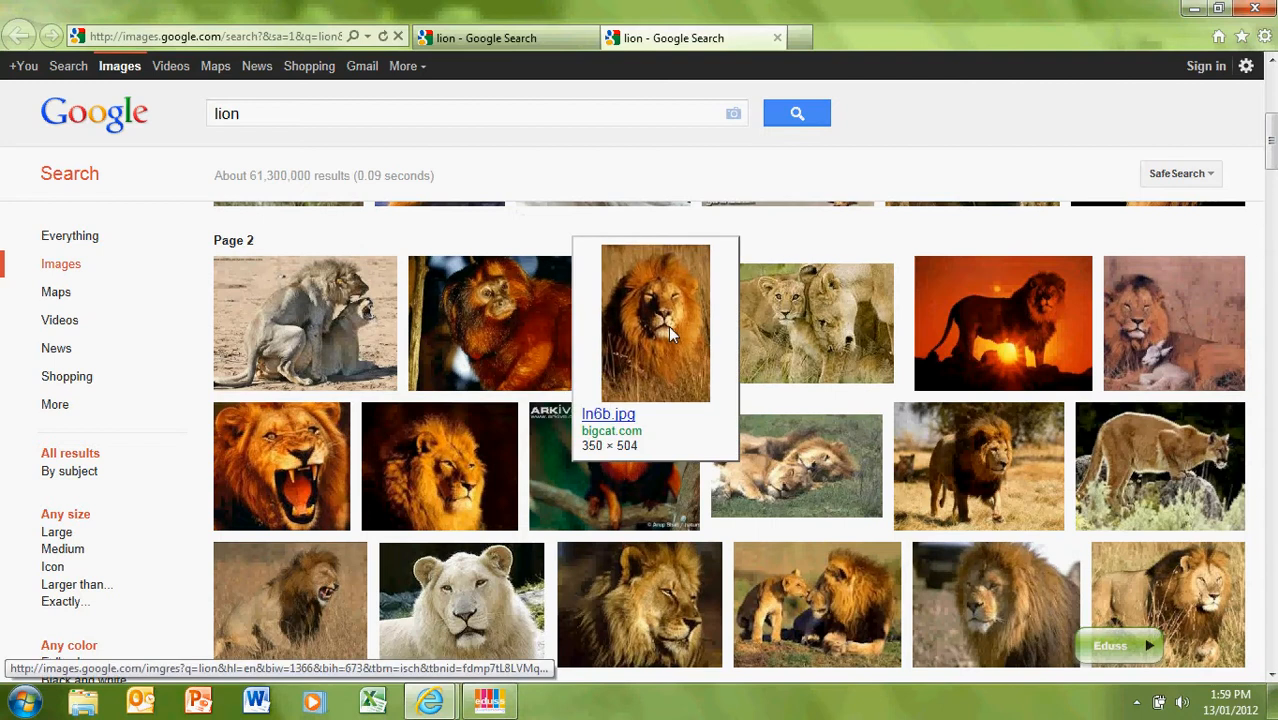
right_click(668, 325)
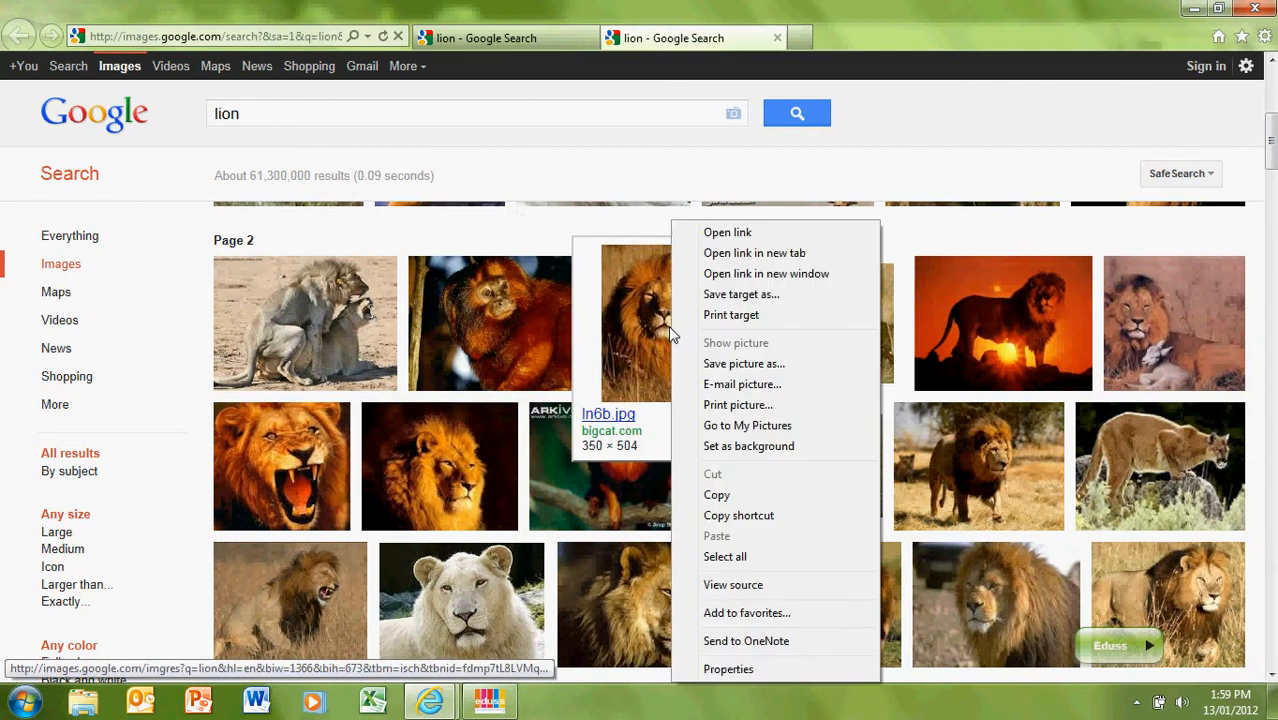
left_click(716, 496)
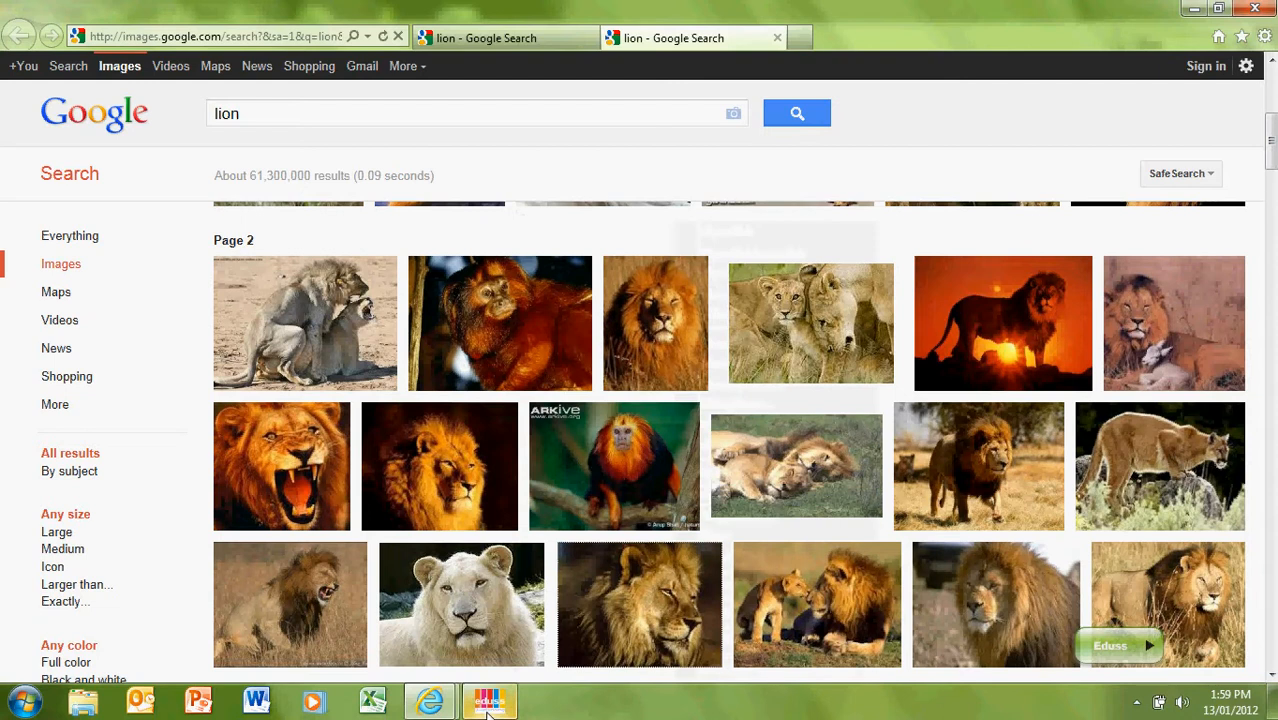
left_click(490, 703)
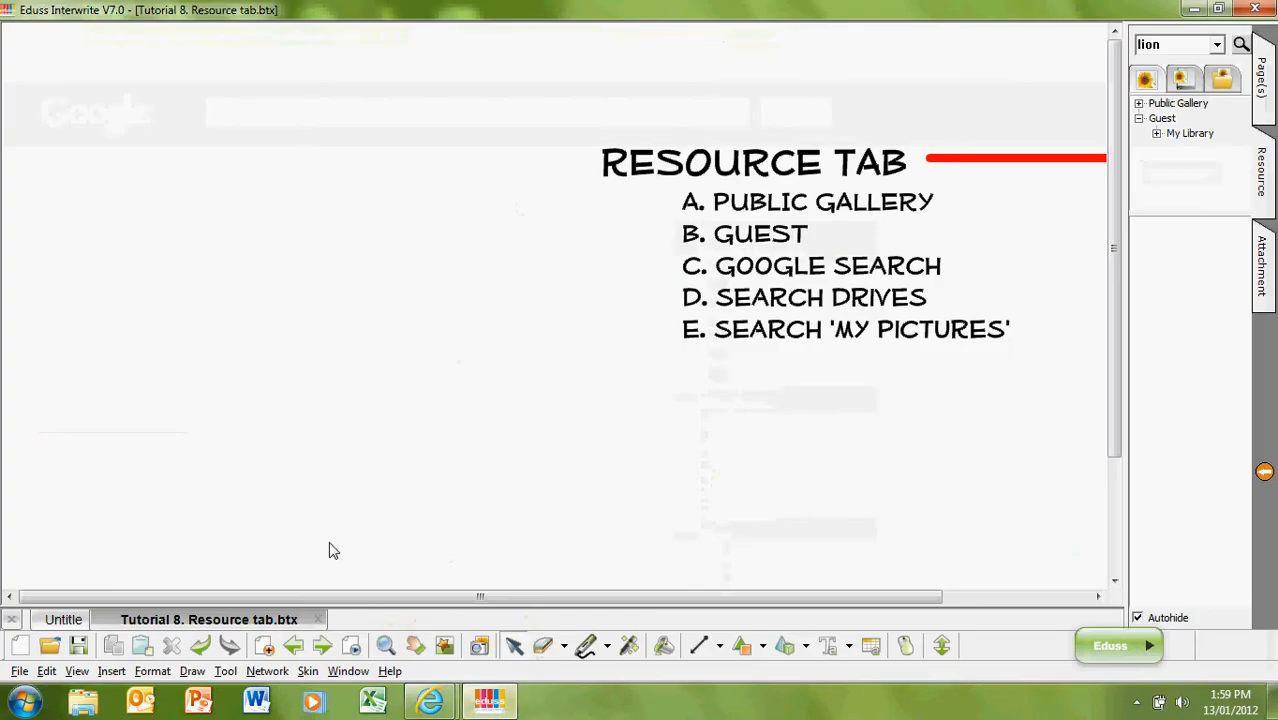
left_click(142, 647)
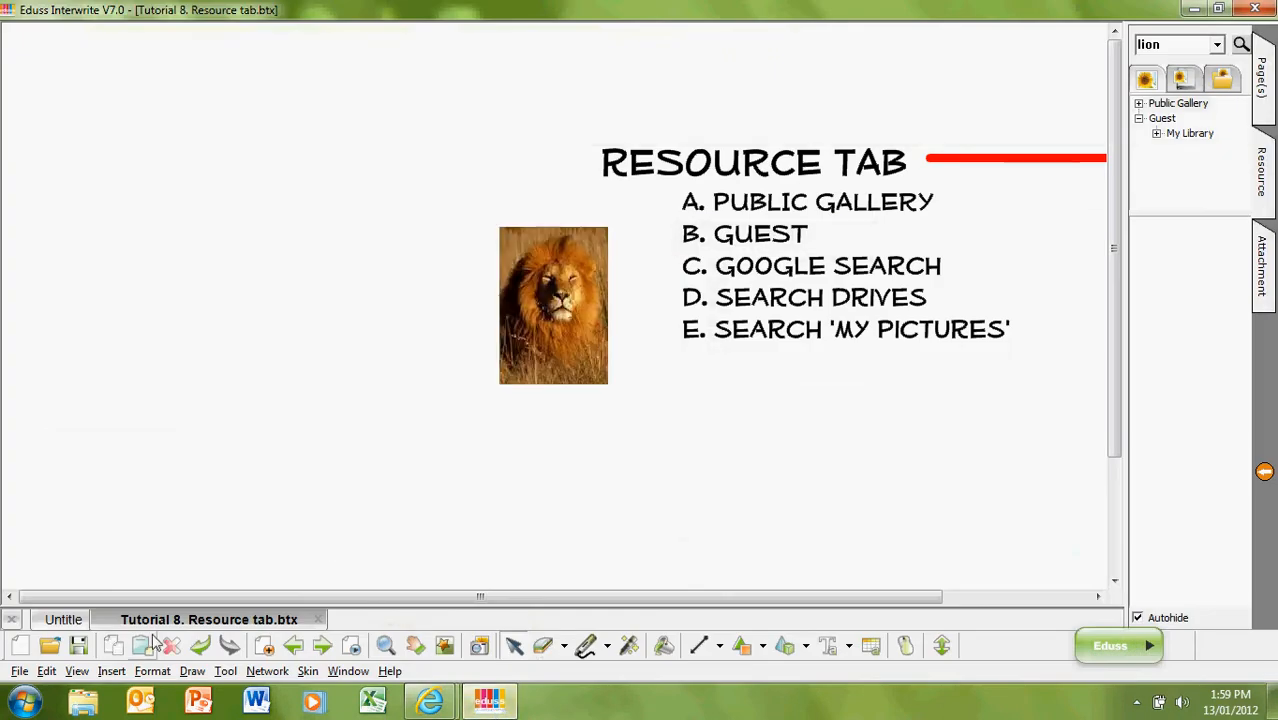
Step: Move the lion picture into the empty area well away from the text list and enlarge it slightly
left_click_drag(565, 296, 302, 229)
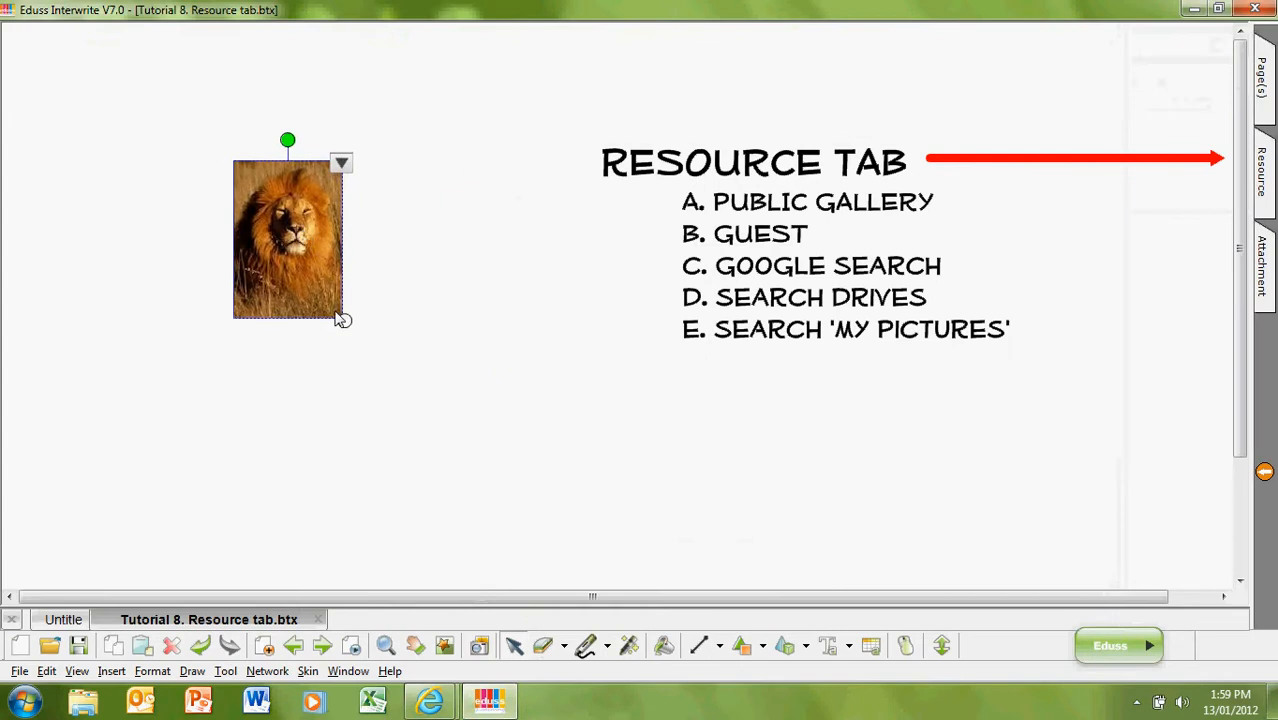
left_click_drag(344, 324, 371, 347)
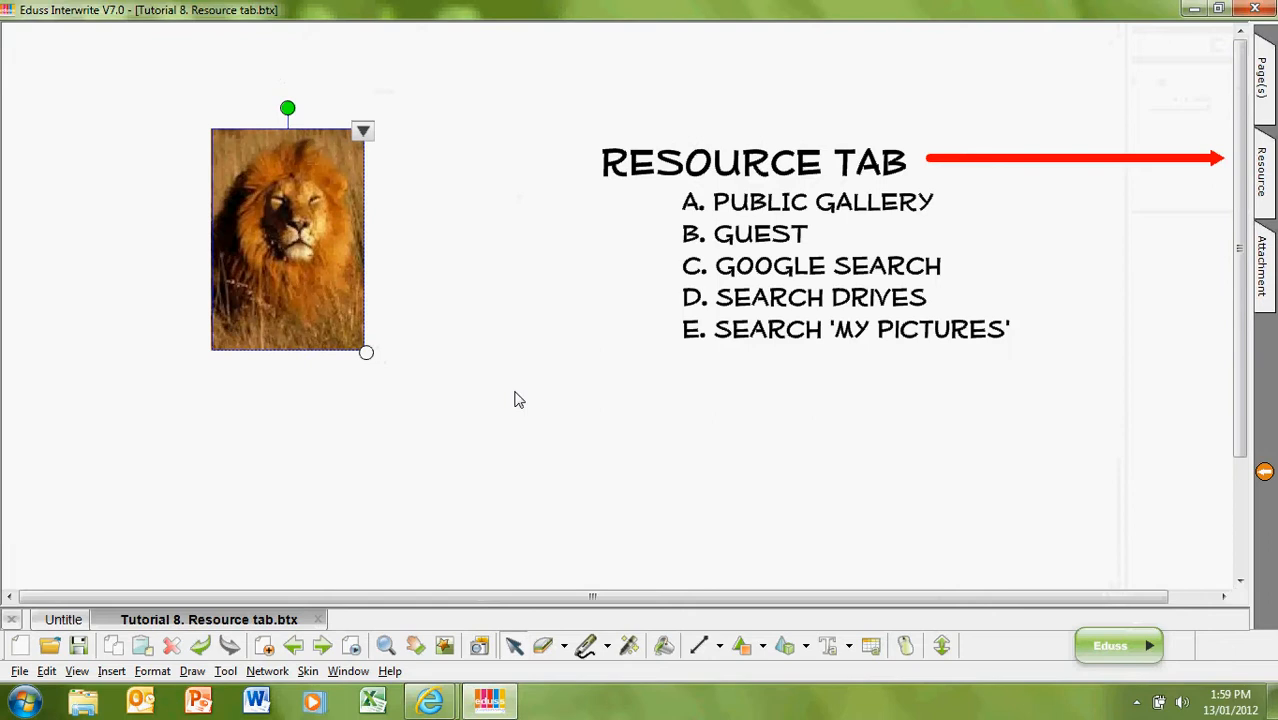
Step: Add a category named African animals to My Library under Guest
left_click(1261, 178)
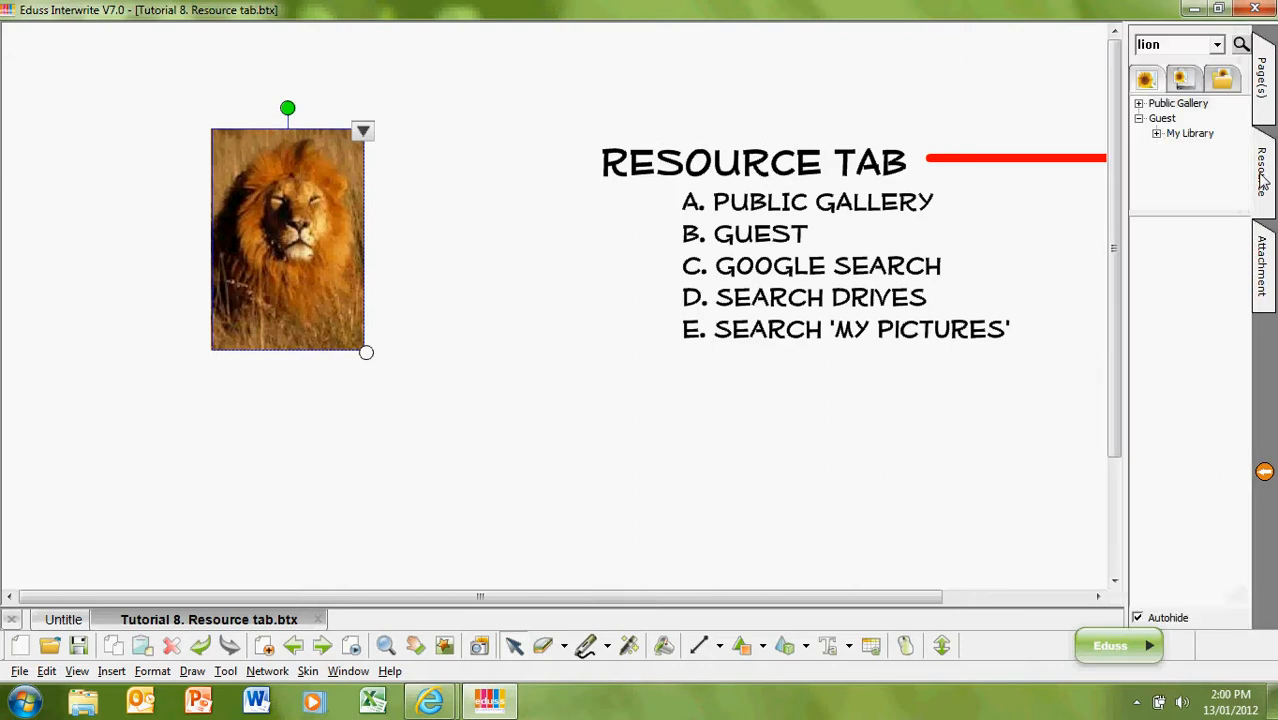
left_click(1195, 135)
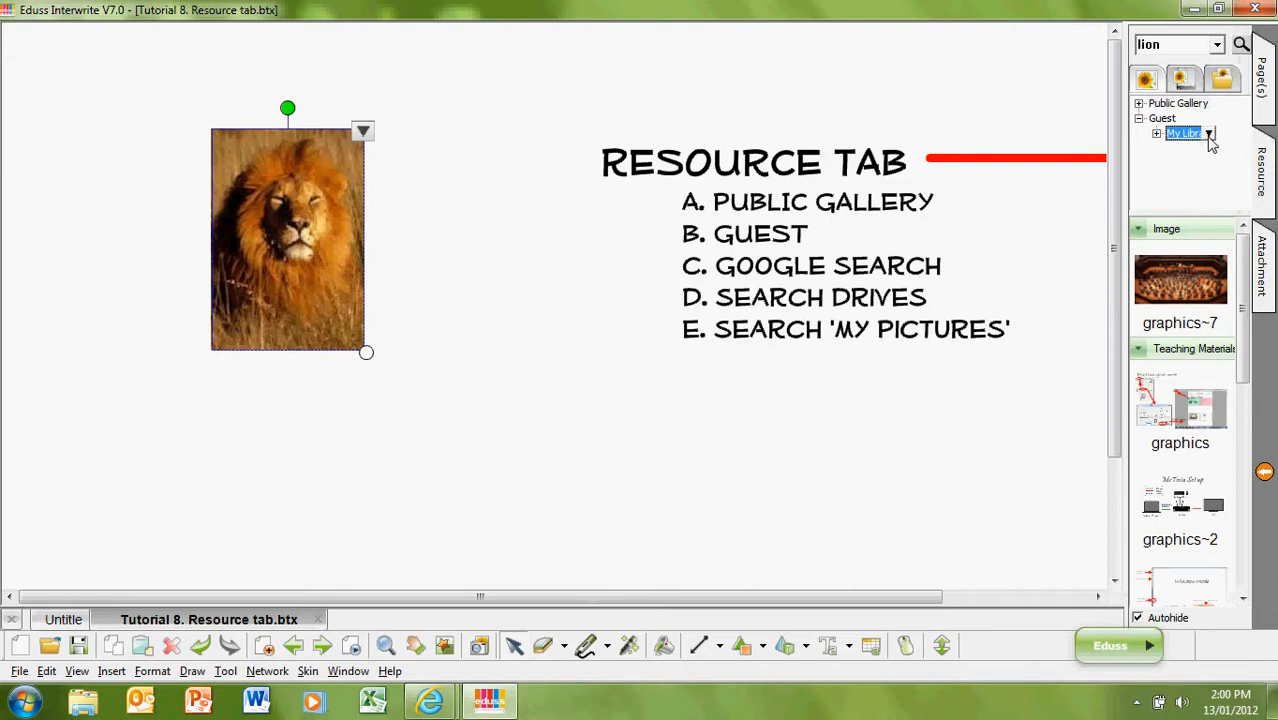
left_click(1208, 136)
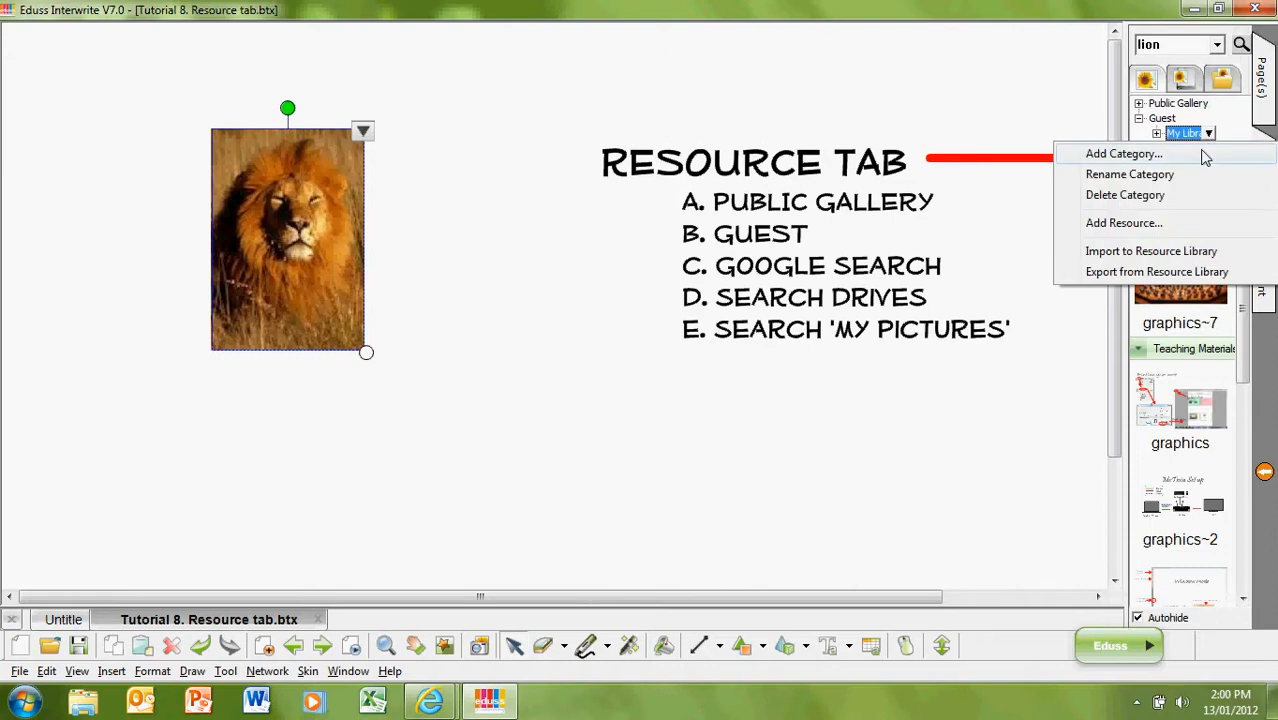
left_click(1124, 154)
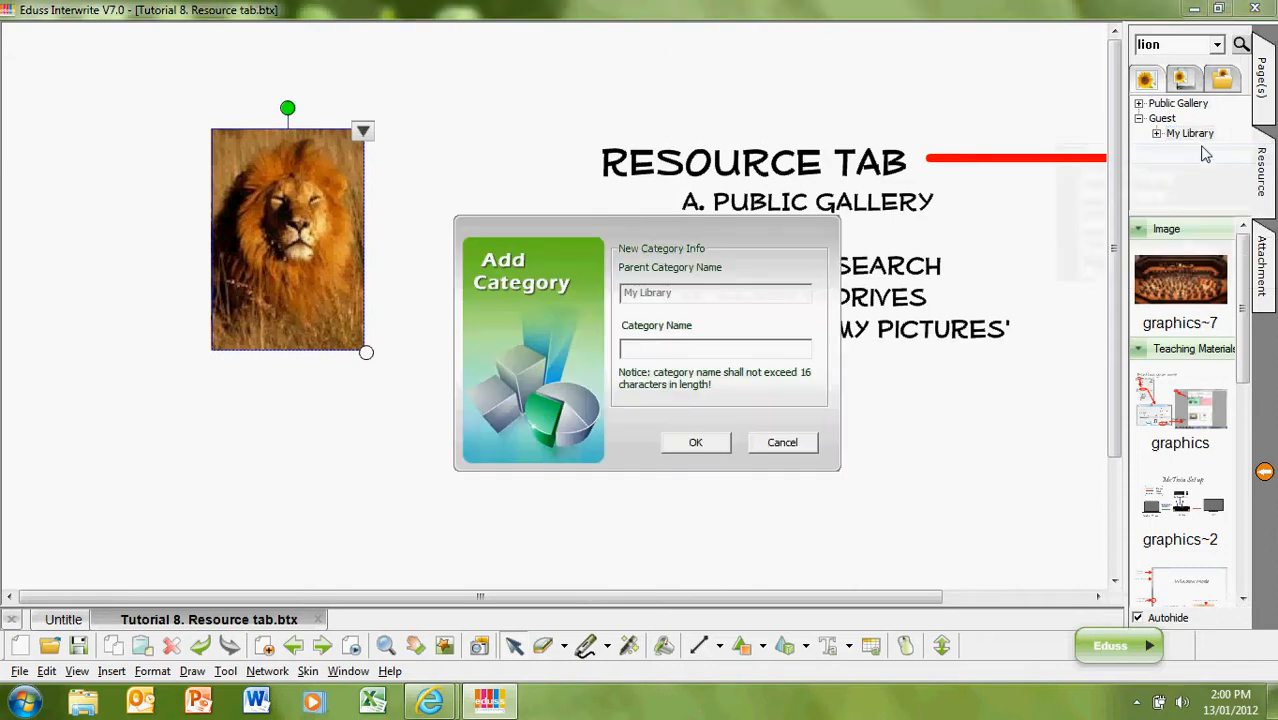
left_click(657, 354)
type("A")
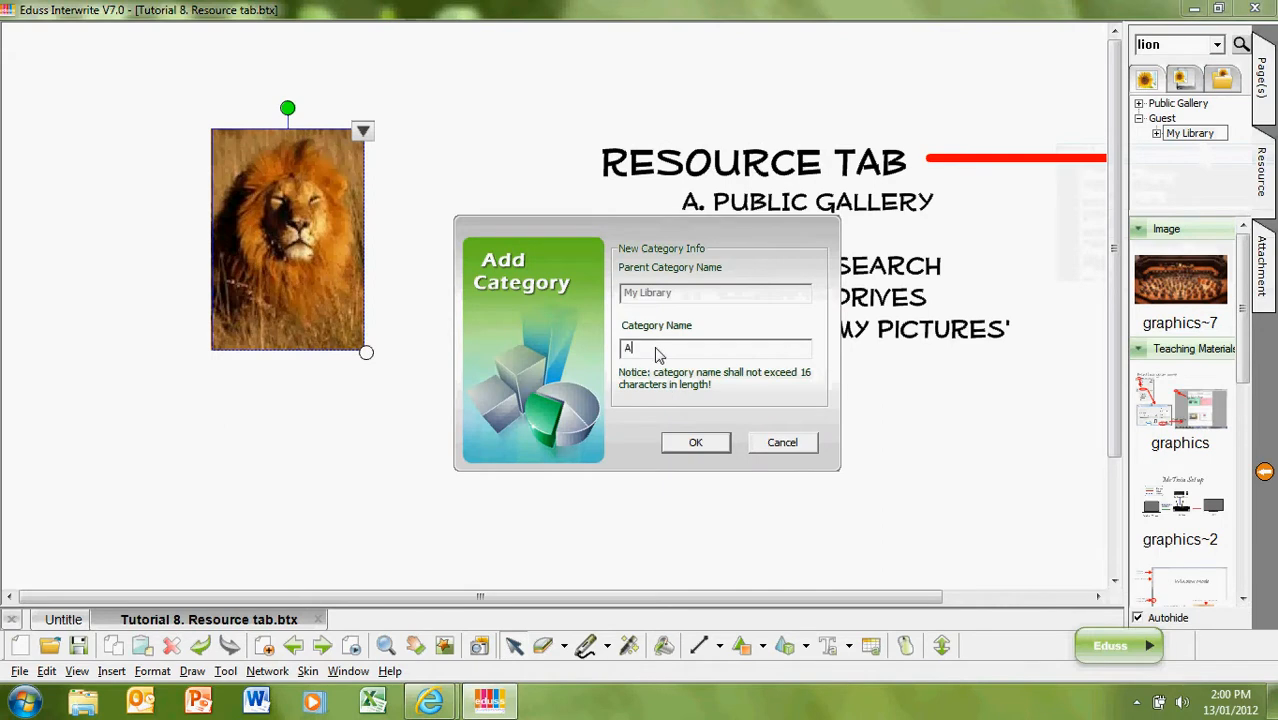
type("frican animals")
left_click(699, 448)
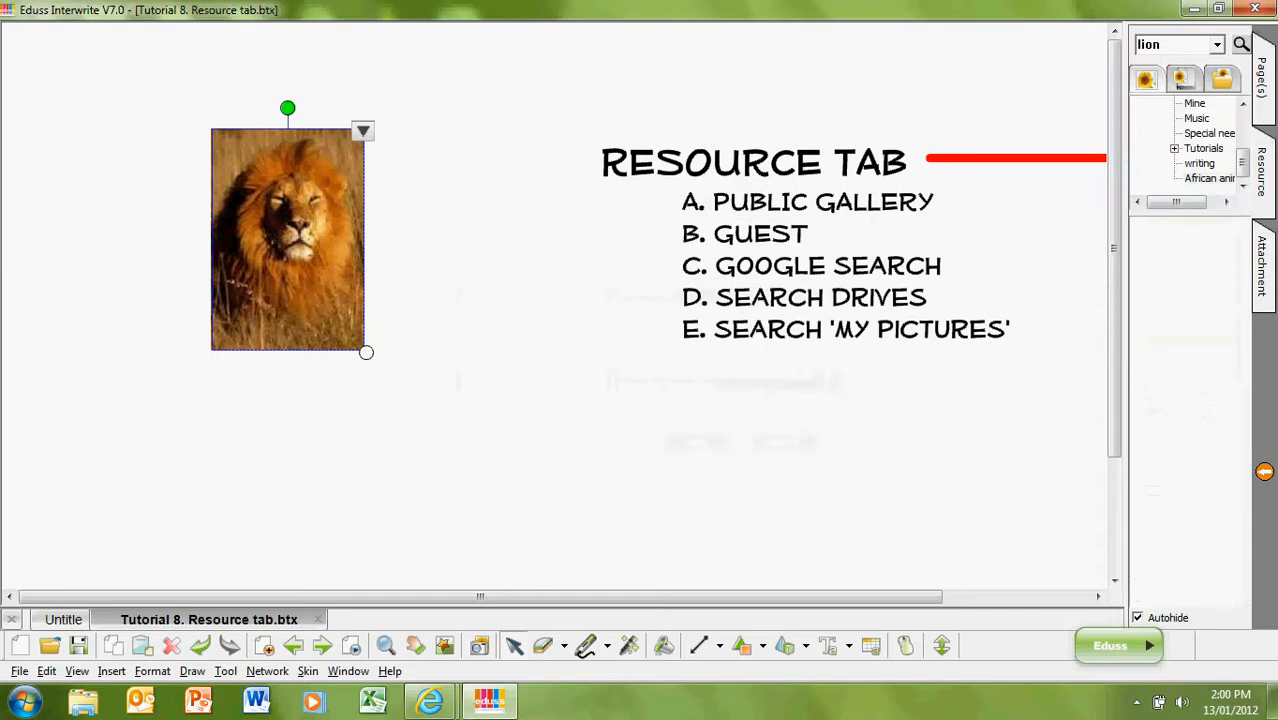
Step: Turn off Autohide for the resource gallery and store the page's lion picture in the African animals category
left_click_drag(1172, 205, 1200, 205)
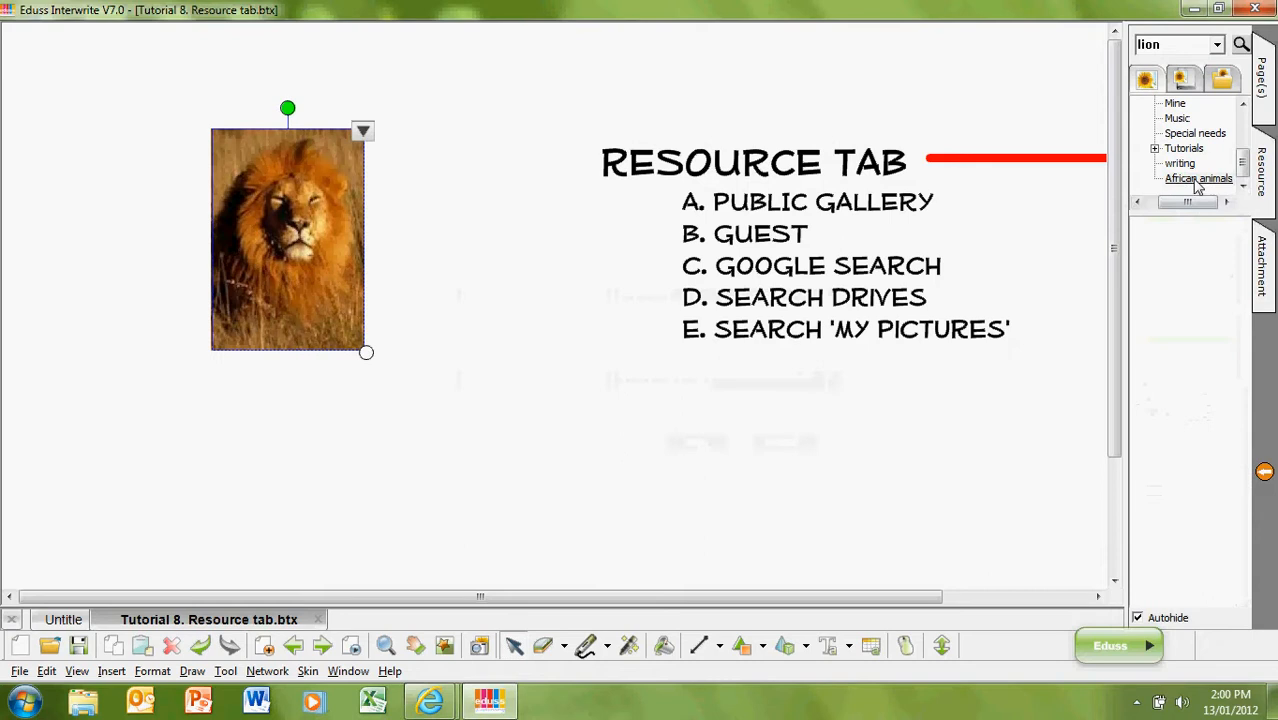
left_click(1197, 180)
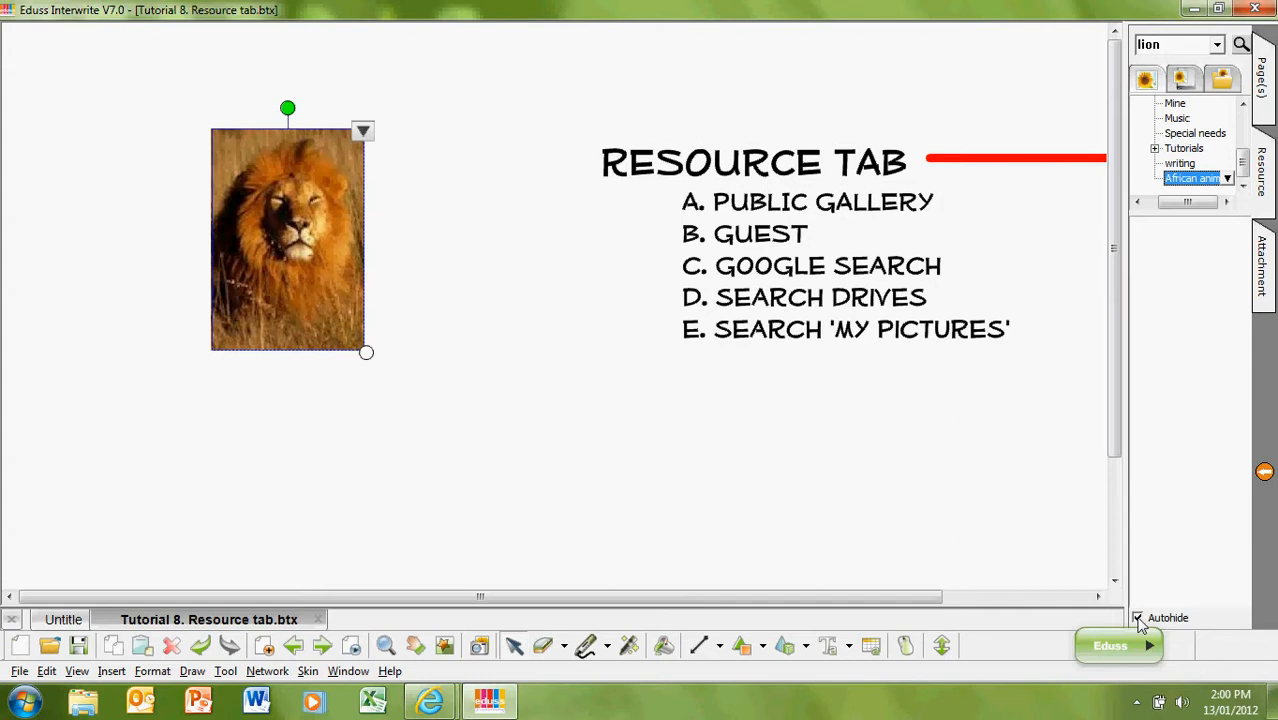
left_click(1138, 619)
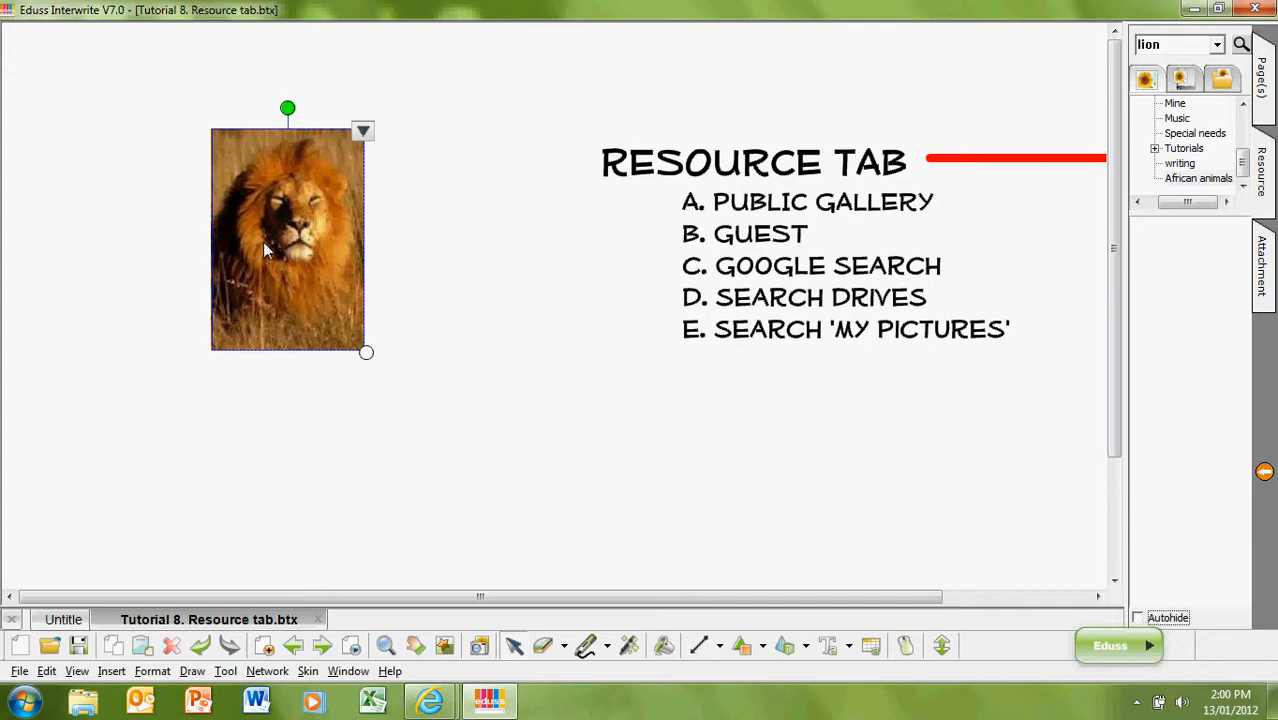
left_click_drag(263, 242, 1162, 480)
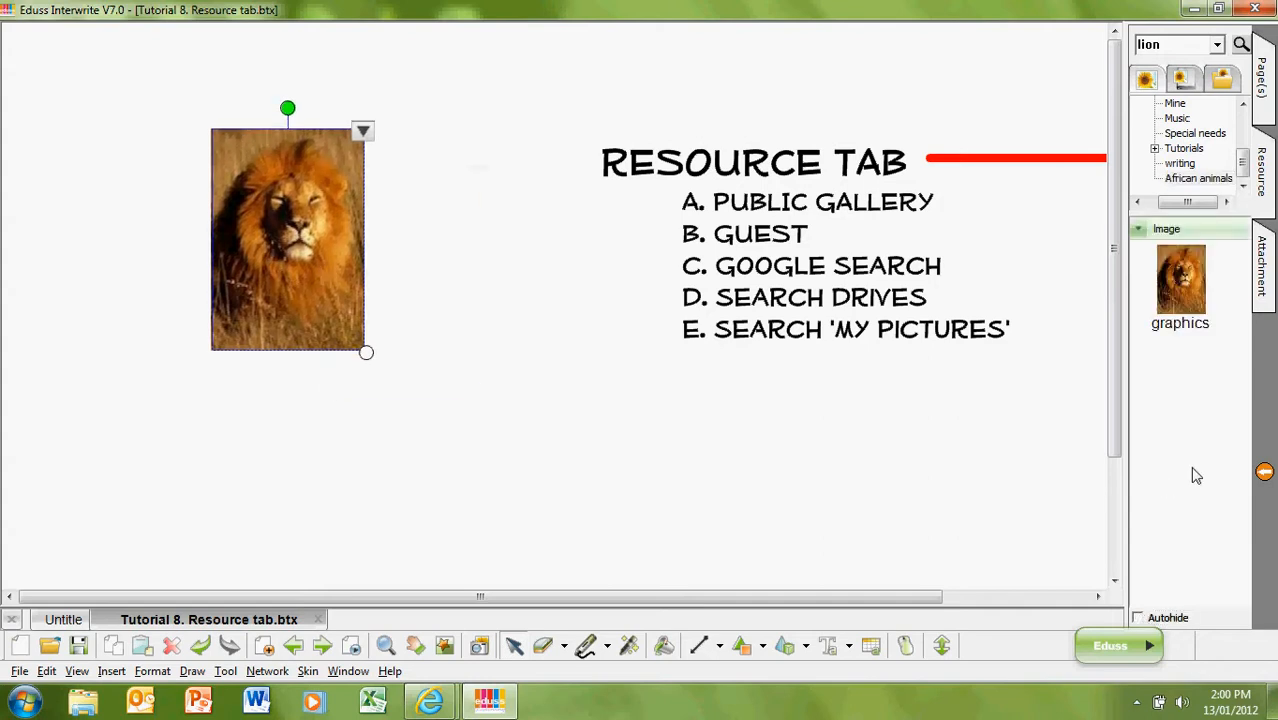
Step: Change the caption of the stored lion picture to Lion
left_click(1189, 293)
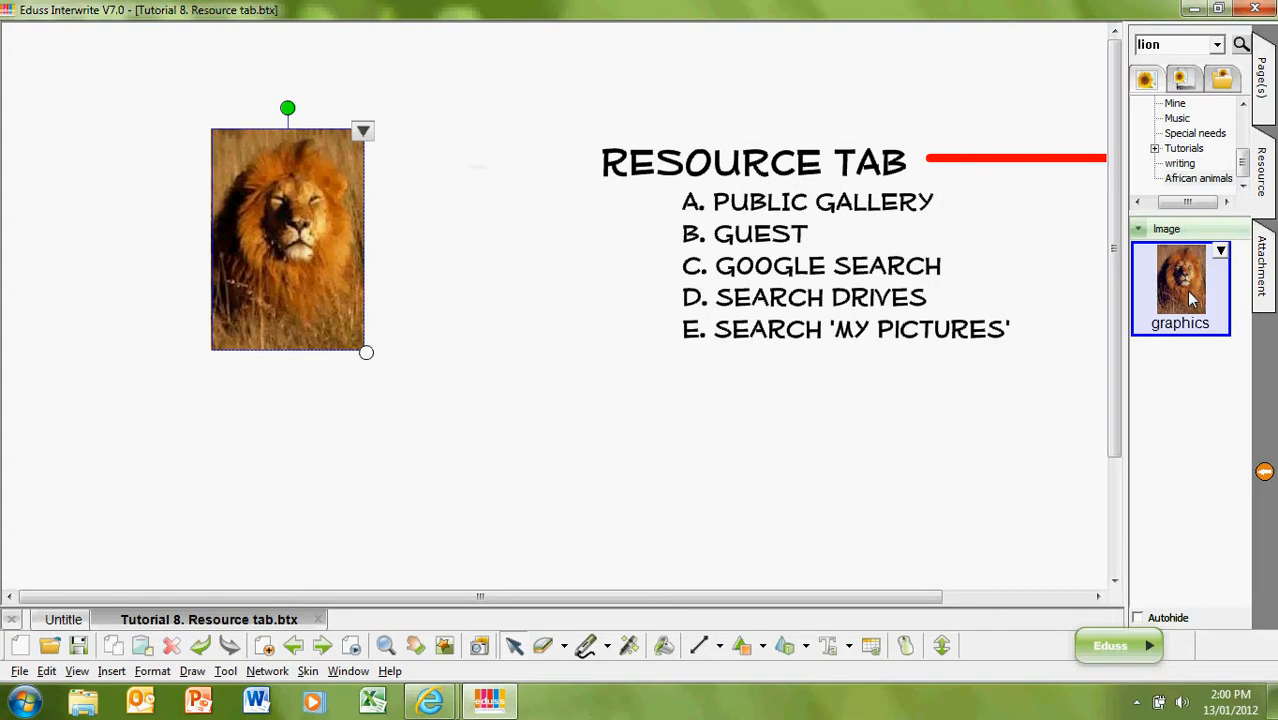
left_click(1221, 253)
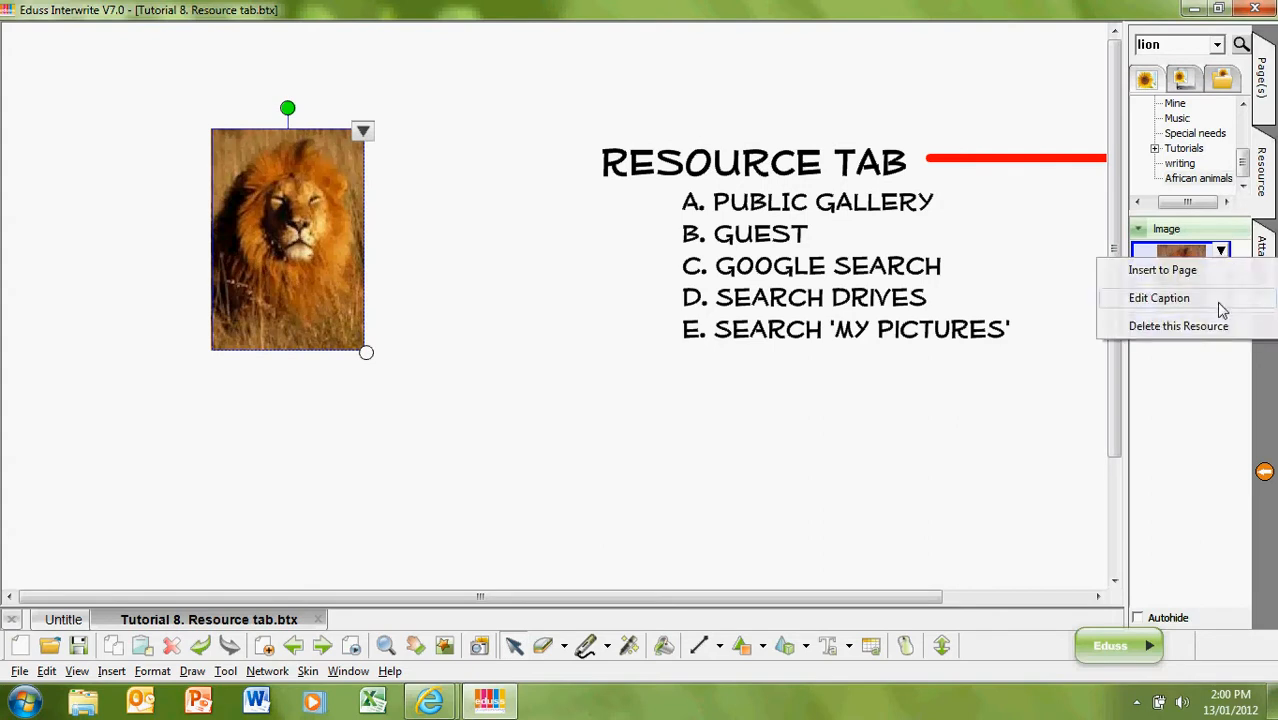
left_click(1216, 298)
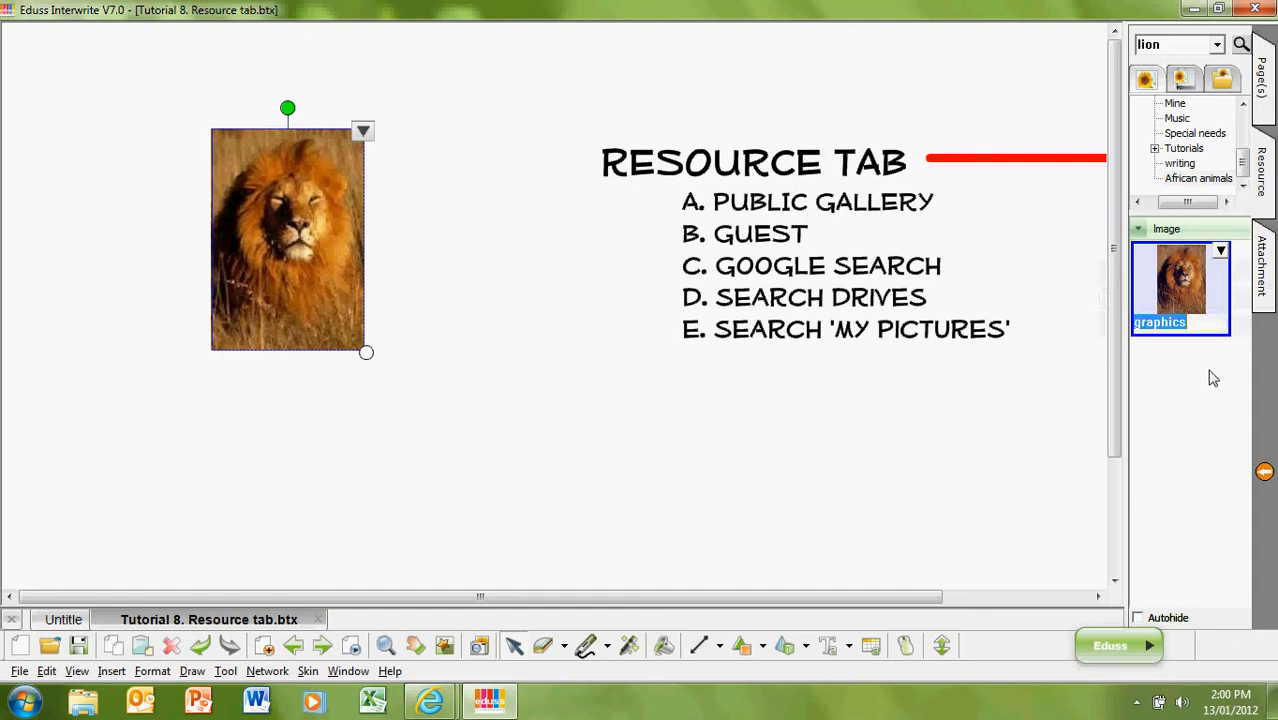
type("Lion")
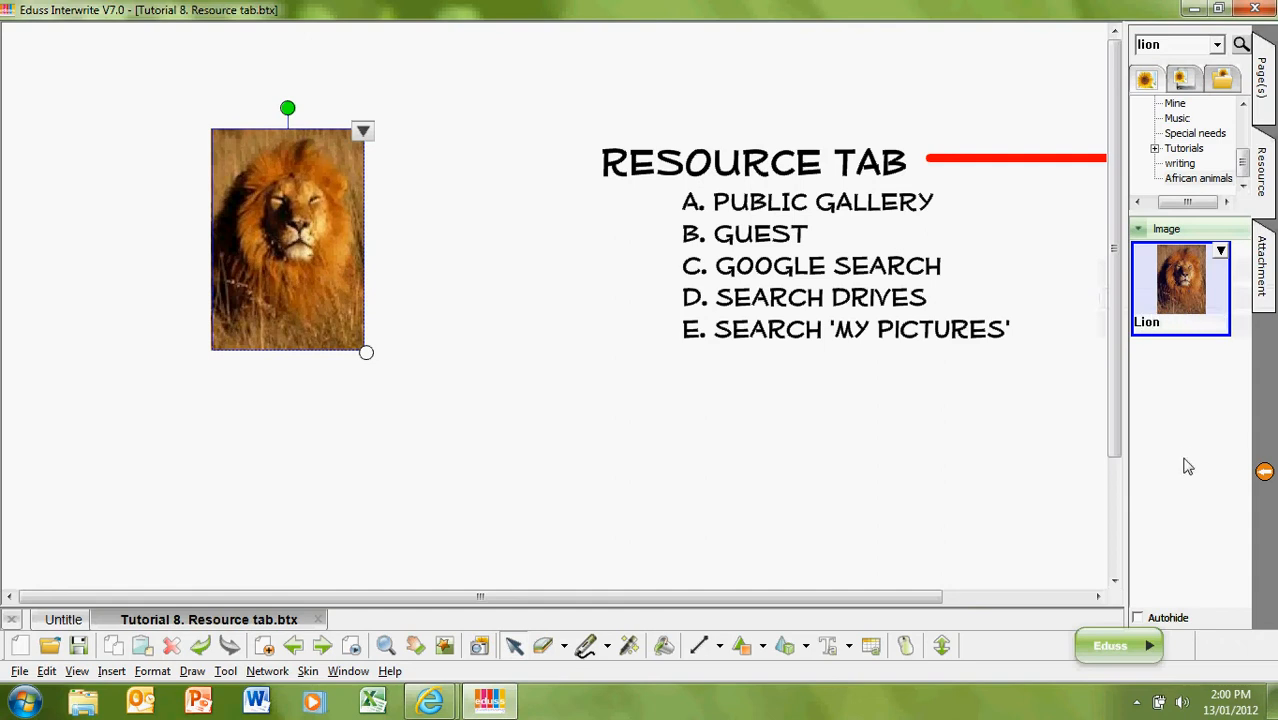
key("Return")
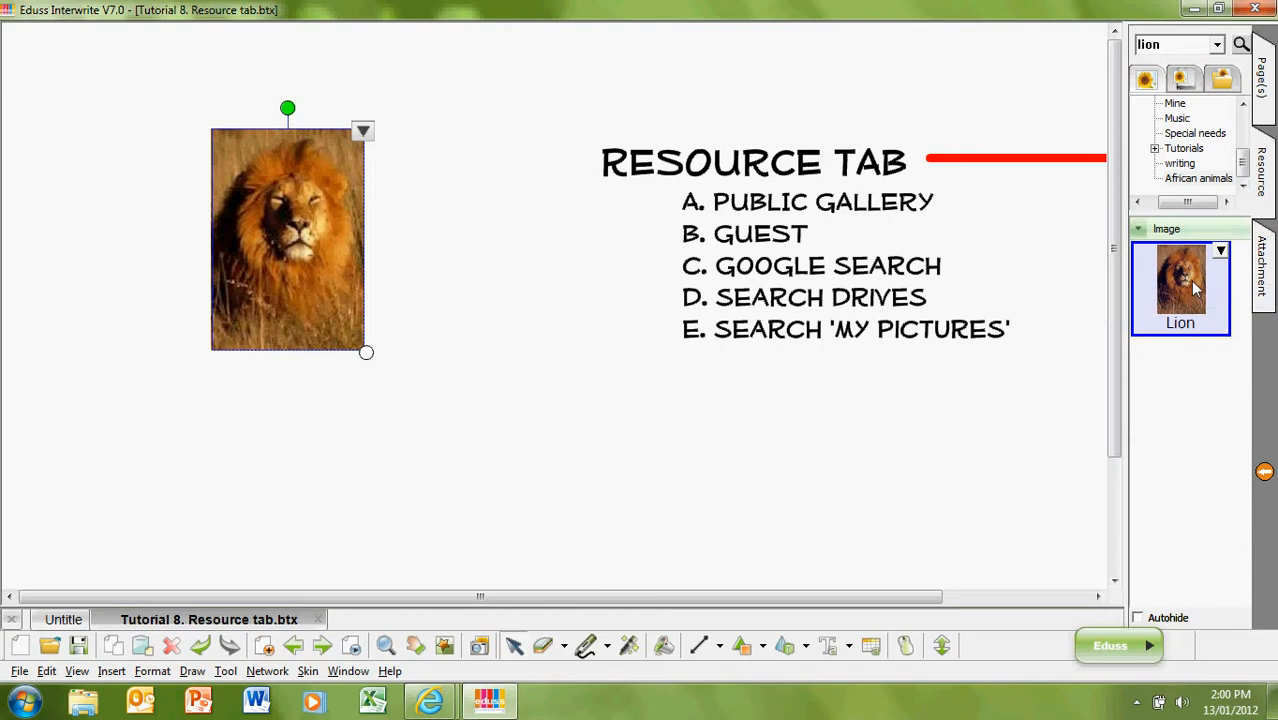
Step: Place a copy of the Lion resource on the page below the text list's left side, and delete that resource from the African animals category
left_click_drag(1193, 288, 545, 398)
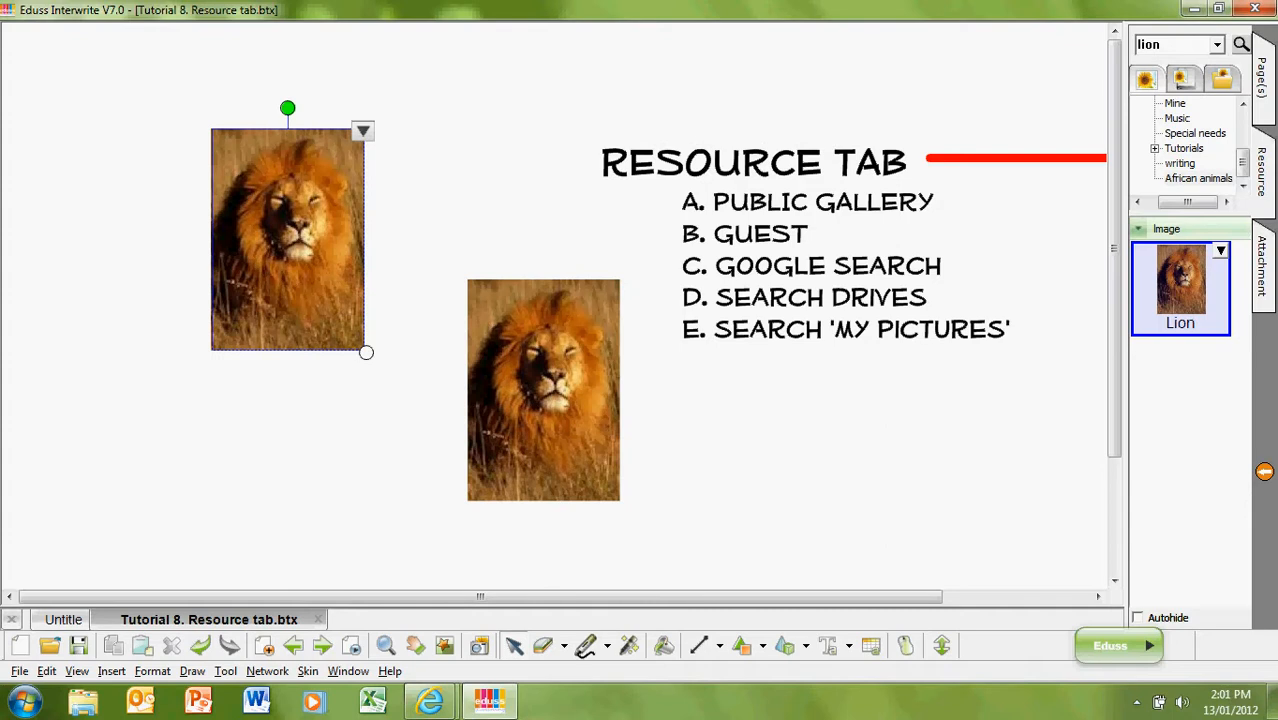
left_click(1222, 253)
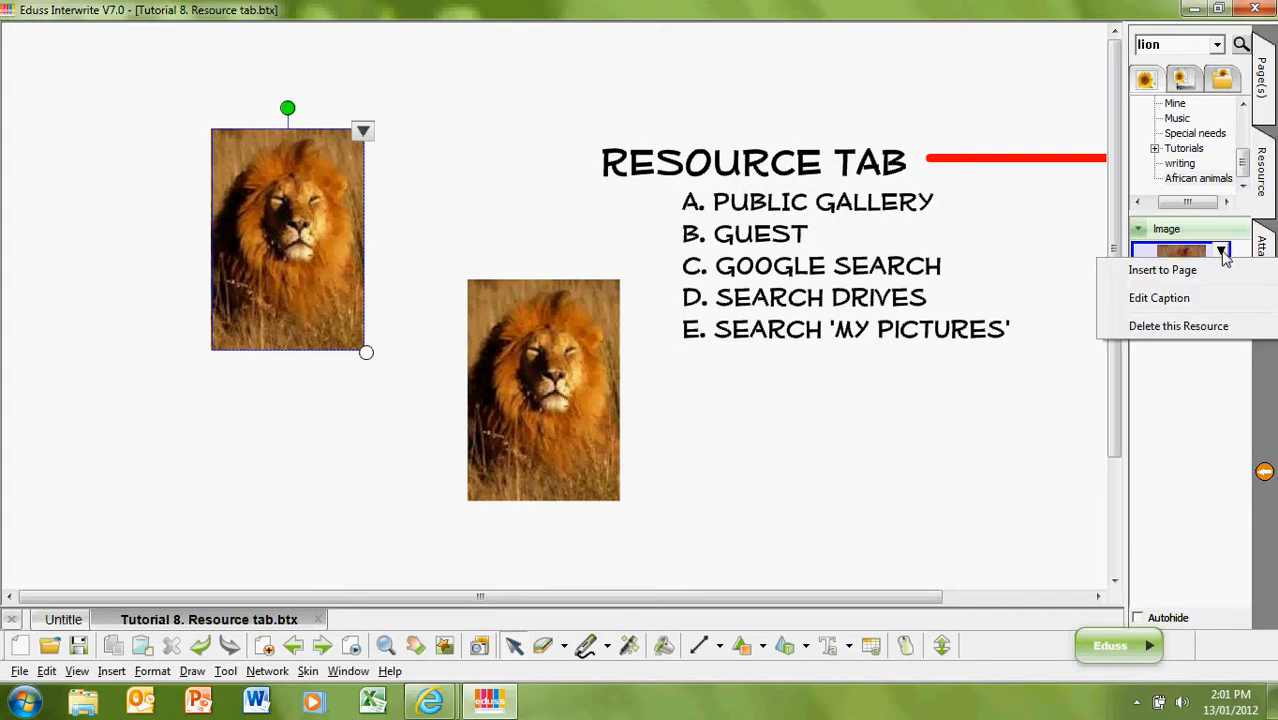
left_click(1190, 326)
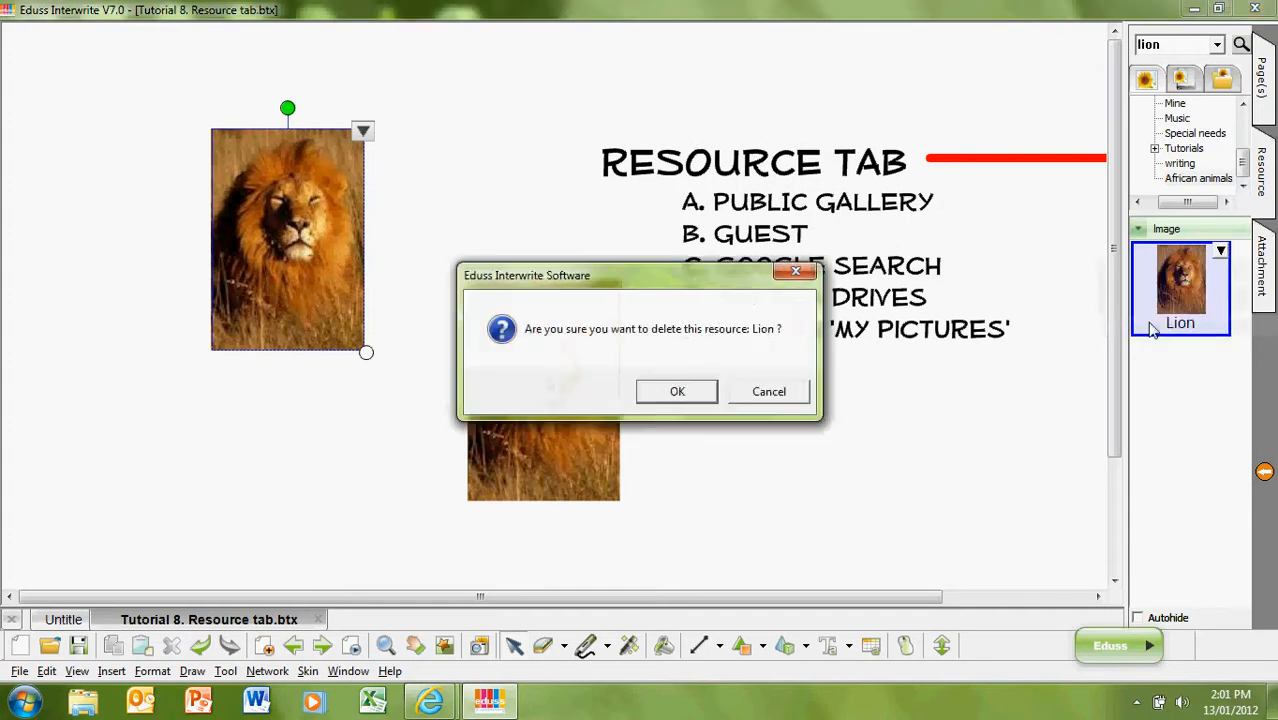
left_click(674, 393)
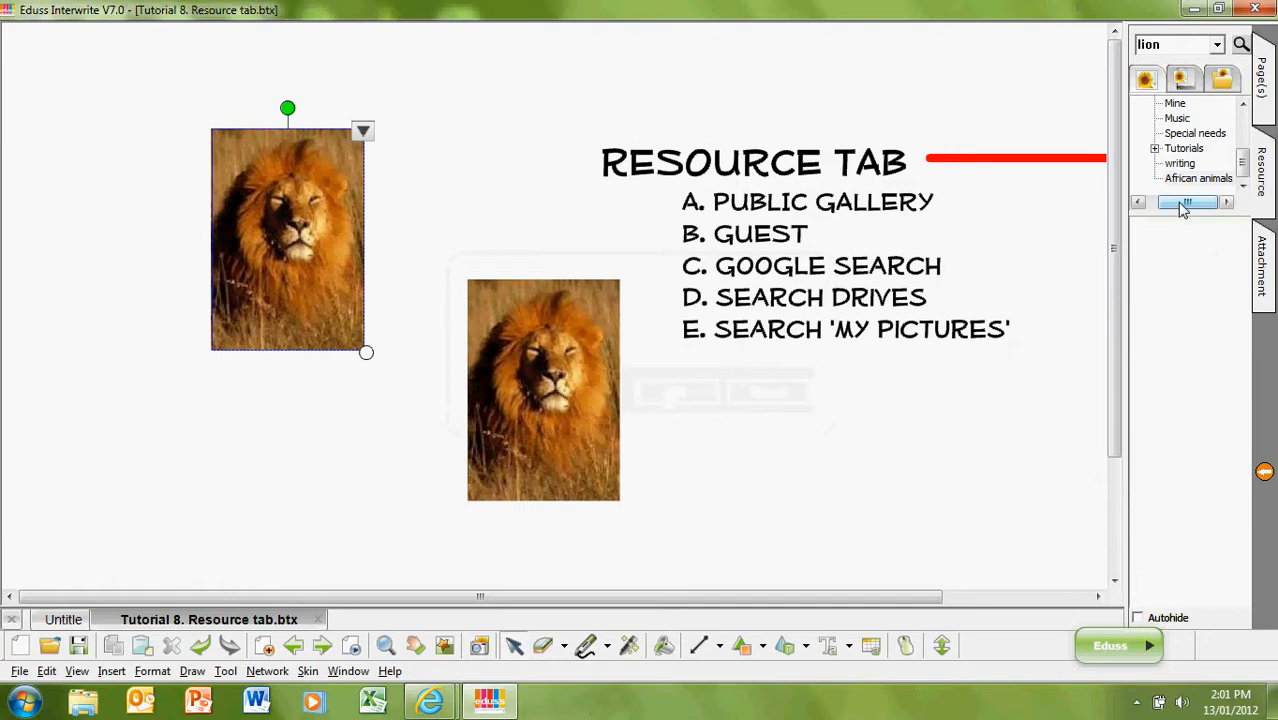
Step: Delete the African animals category from My Library
left_click(1226, 178)
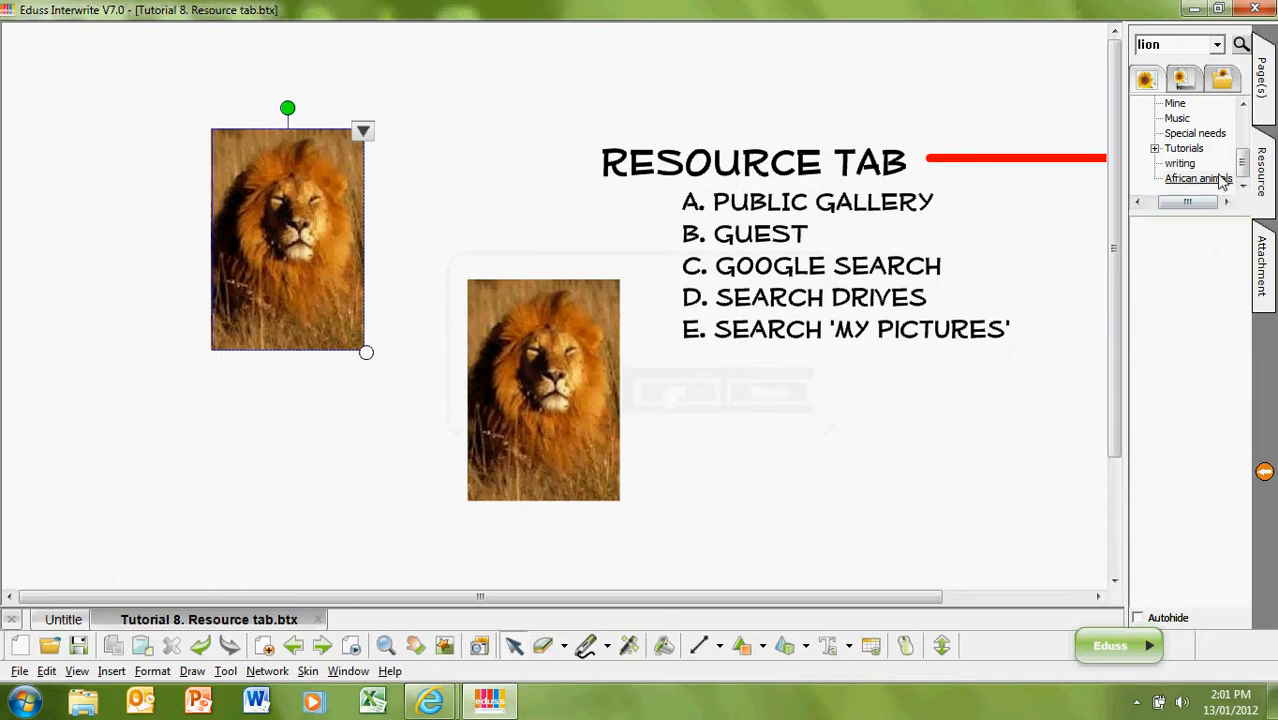
left_click(1228, 179)
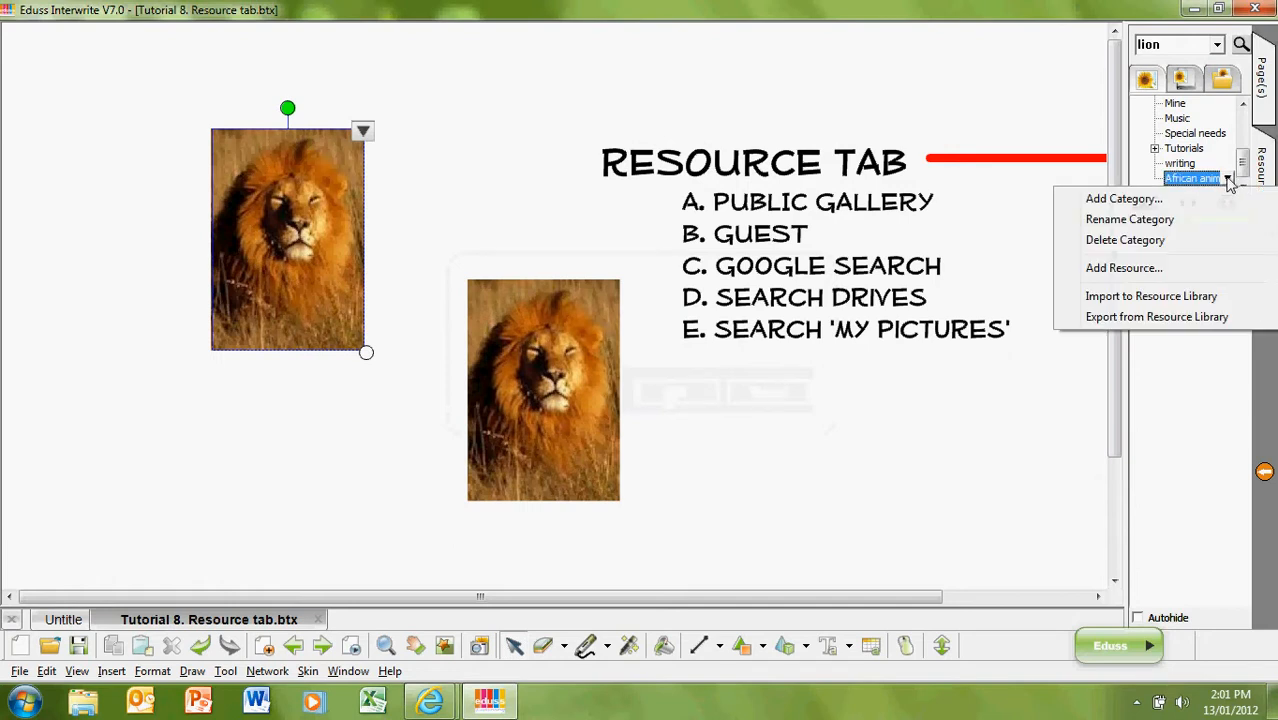
left_click(1205, 241)
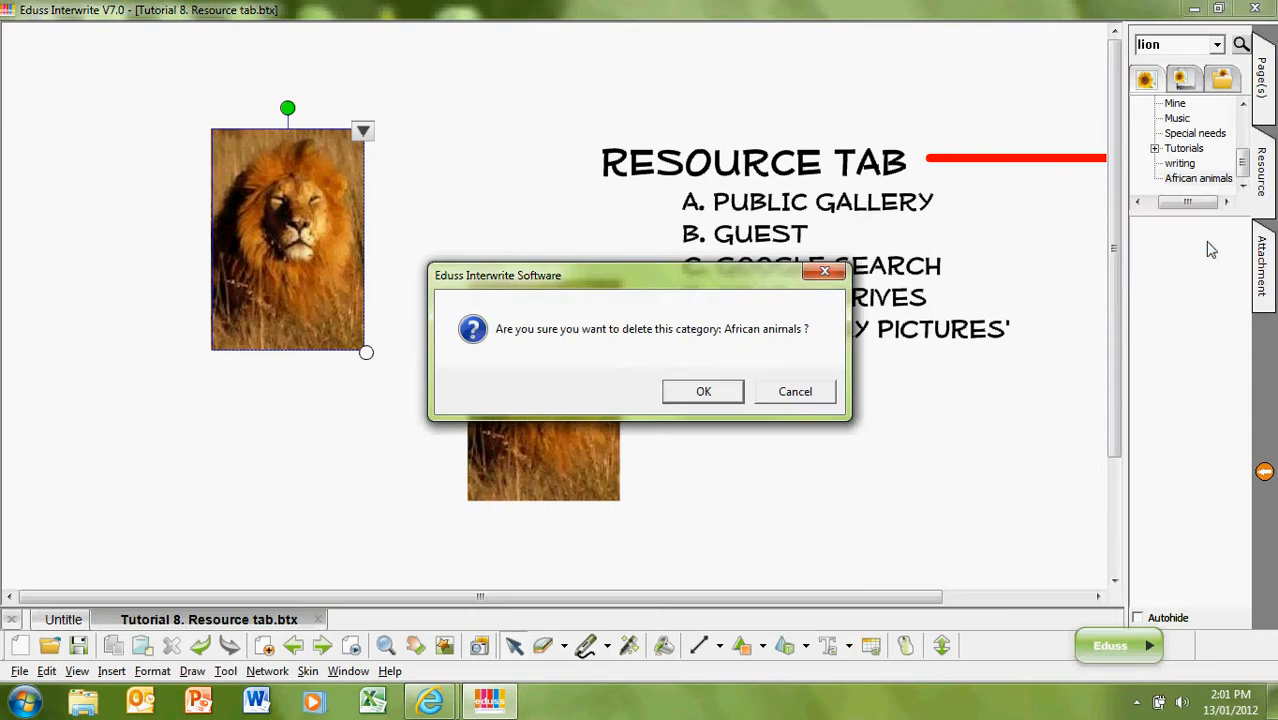
left_click(713, 393)
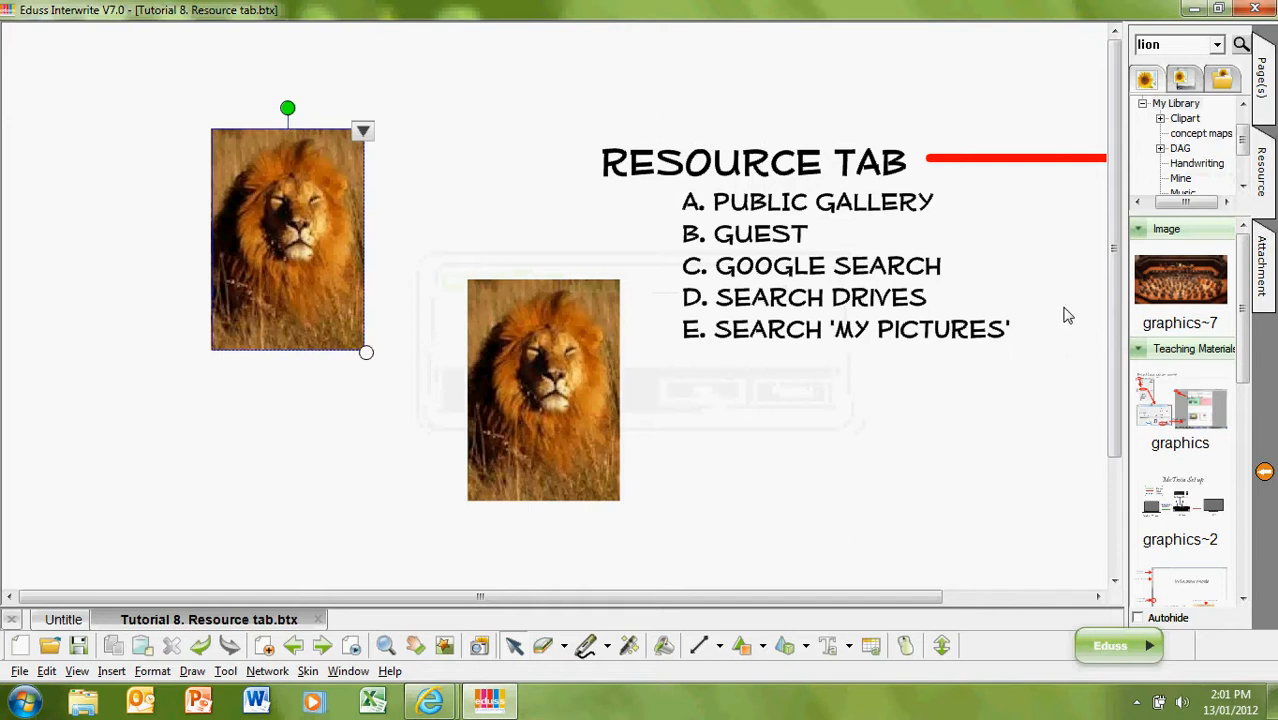
Step: Browse the Local Image drives and the 2010-12-21 folder of My Pictures in Private Collections, and collapse My Pictures
left_click(1188, 82)
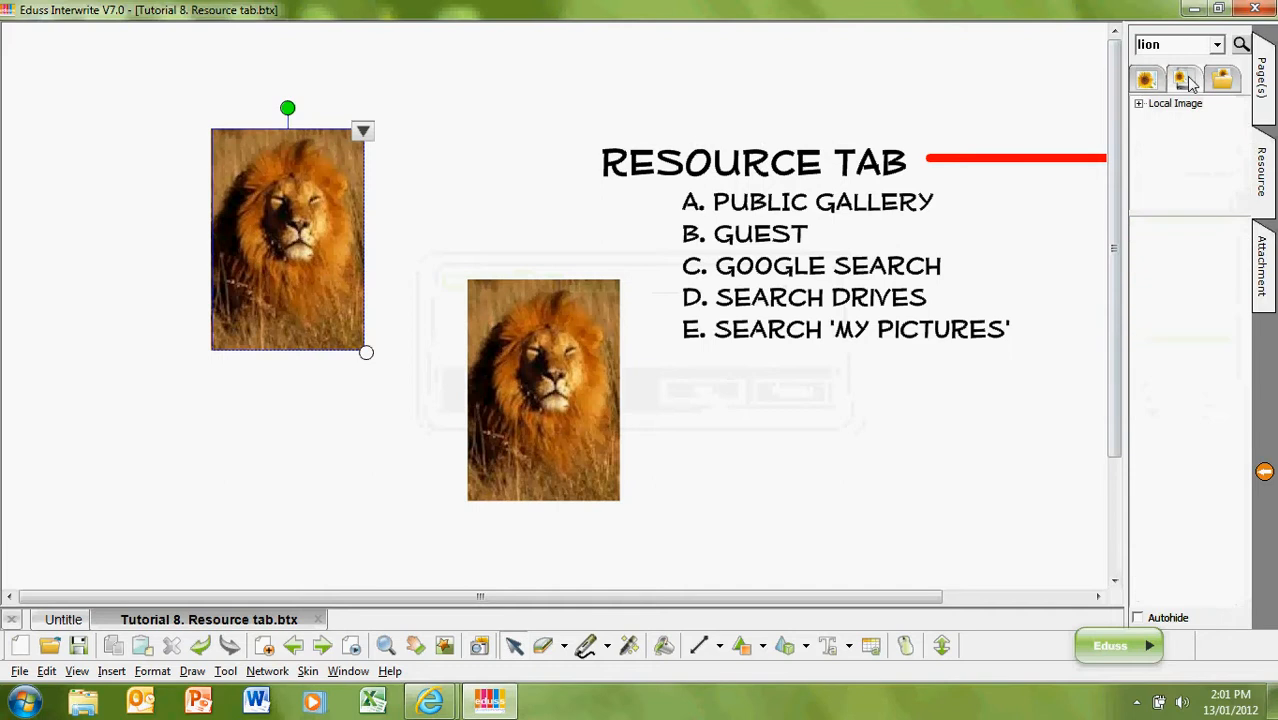
left_click(1139, 104)
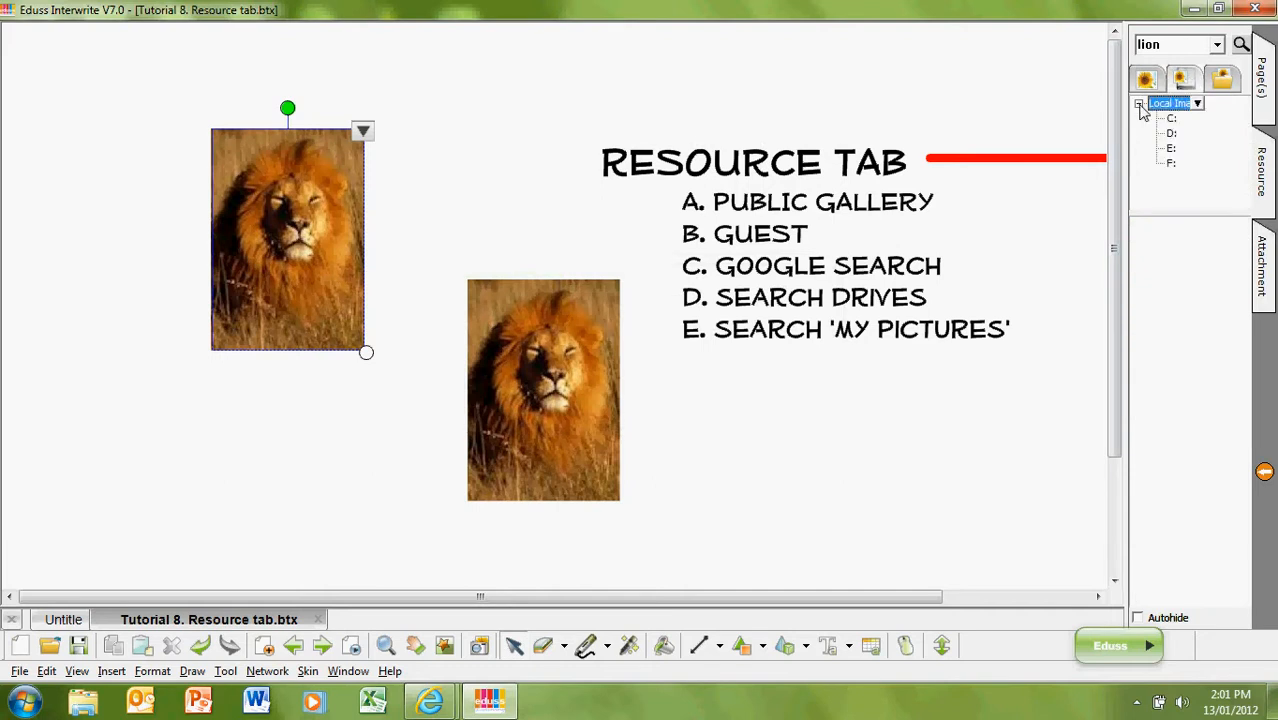
left_click(1226, 80)
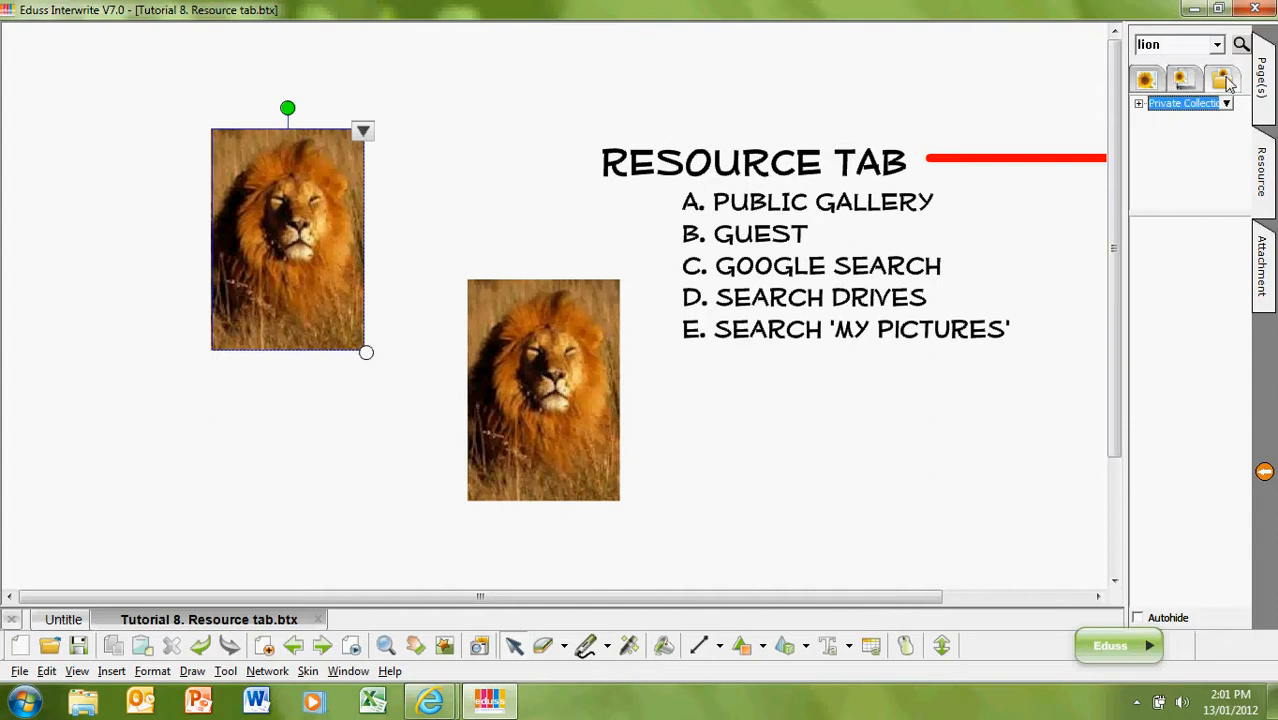
left_click(1139, 104)
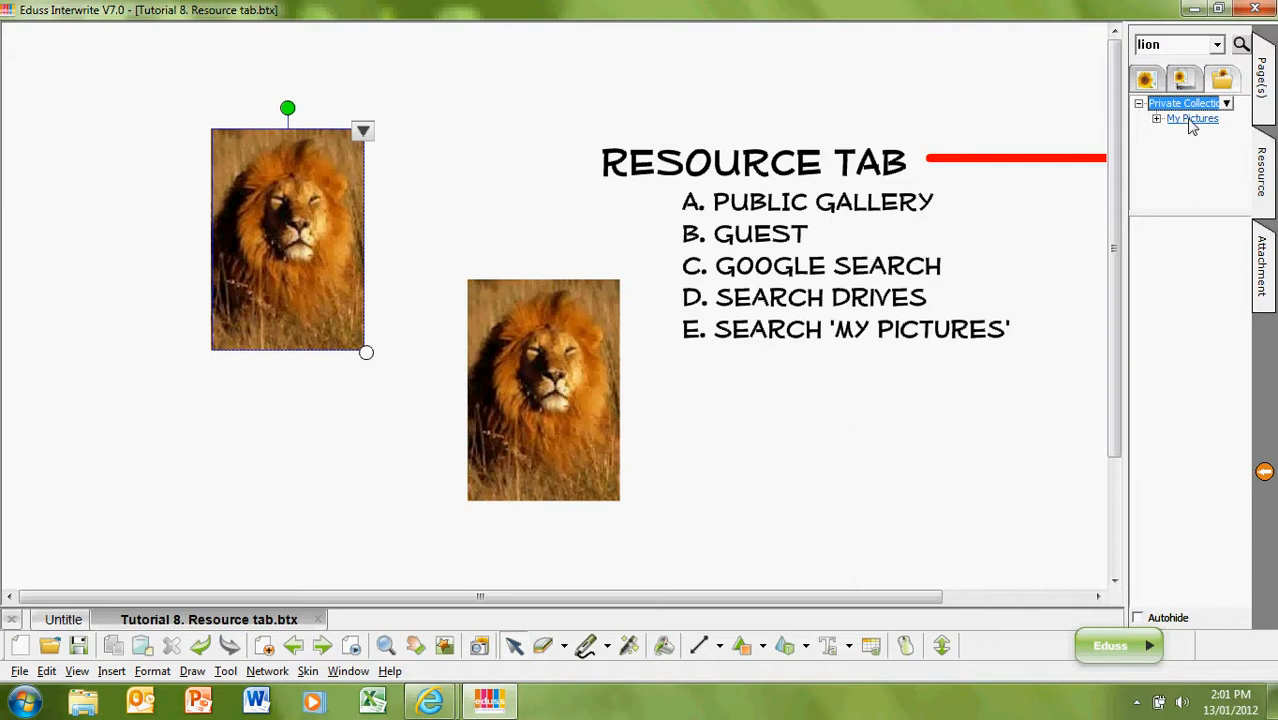
left_click(1157, 119)
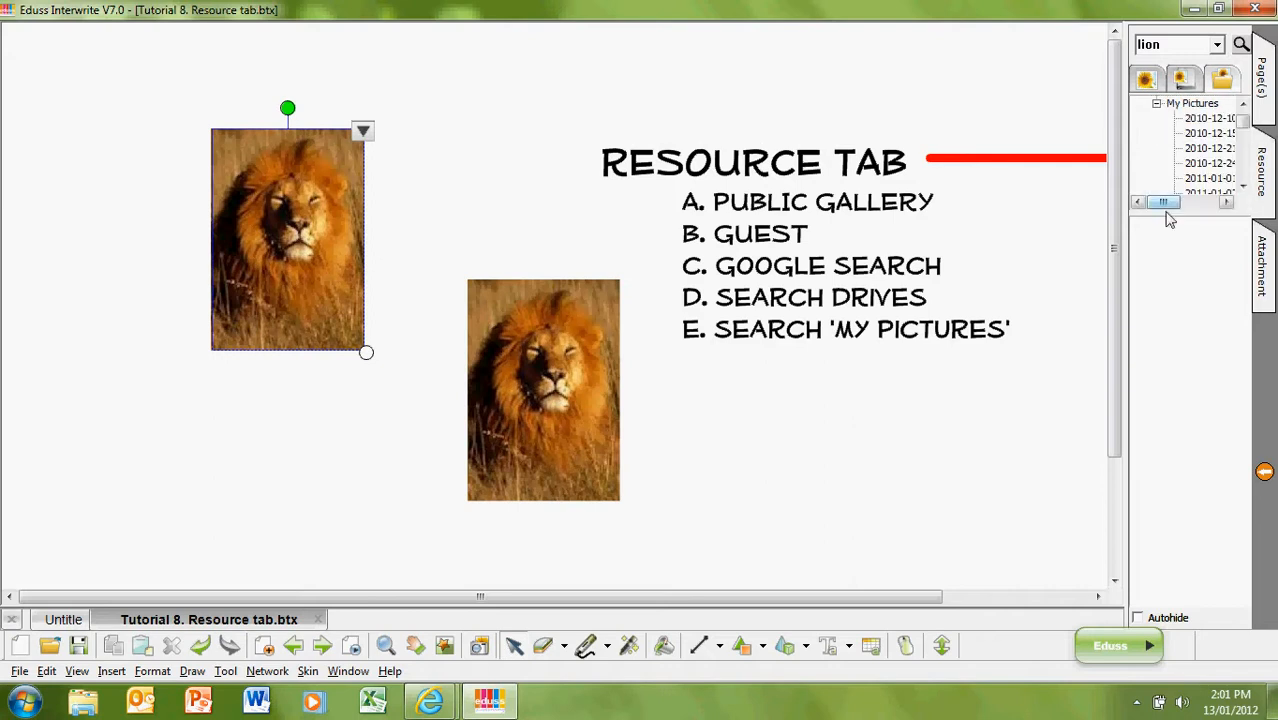
left_click(1189, 157)
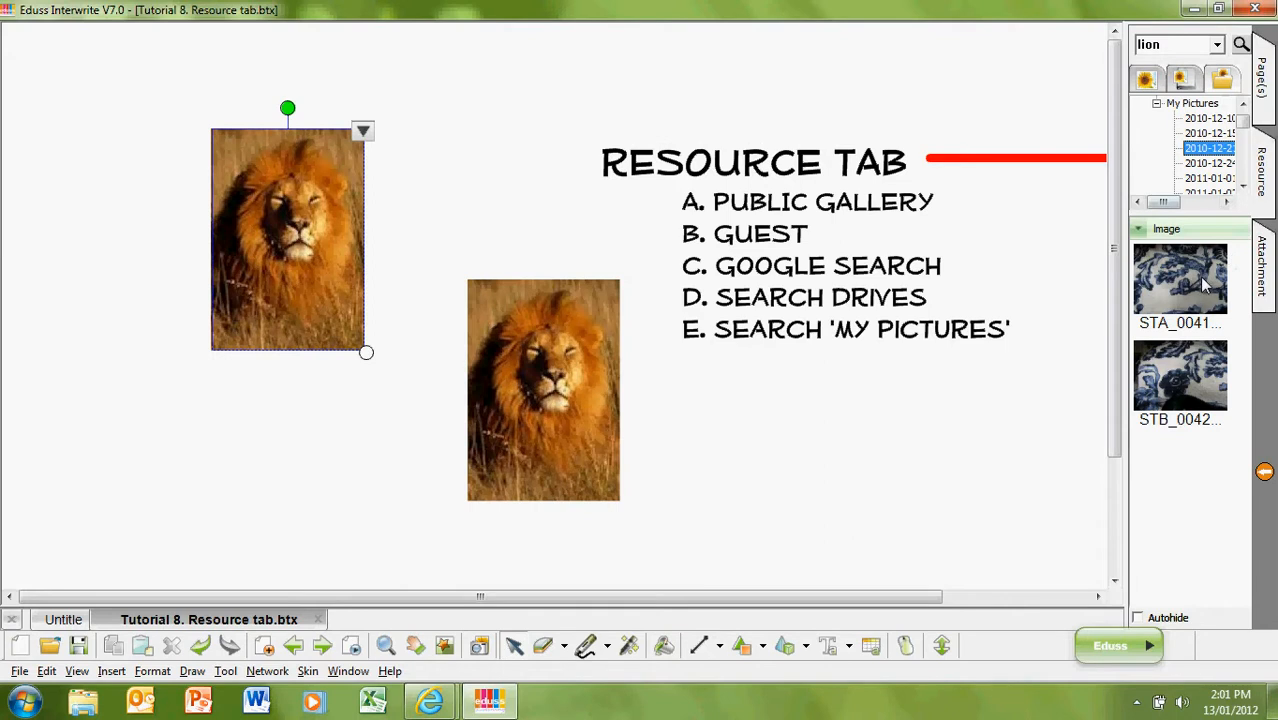
mouse_move(1172, 203)
left_mouse_down()
mouse_move(1186, 205)
mouse_move(1162, 206)
left_mouse_up()
left_click(1156, 105)
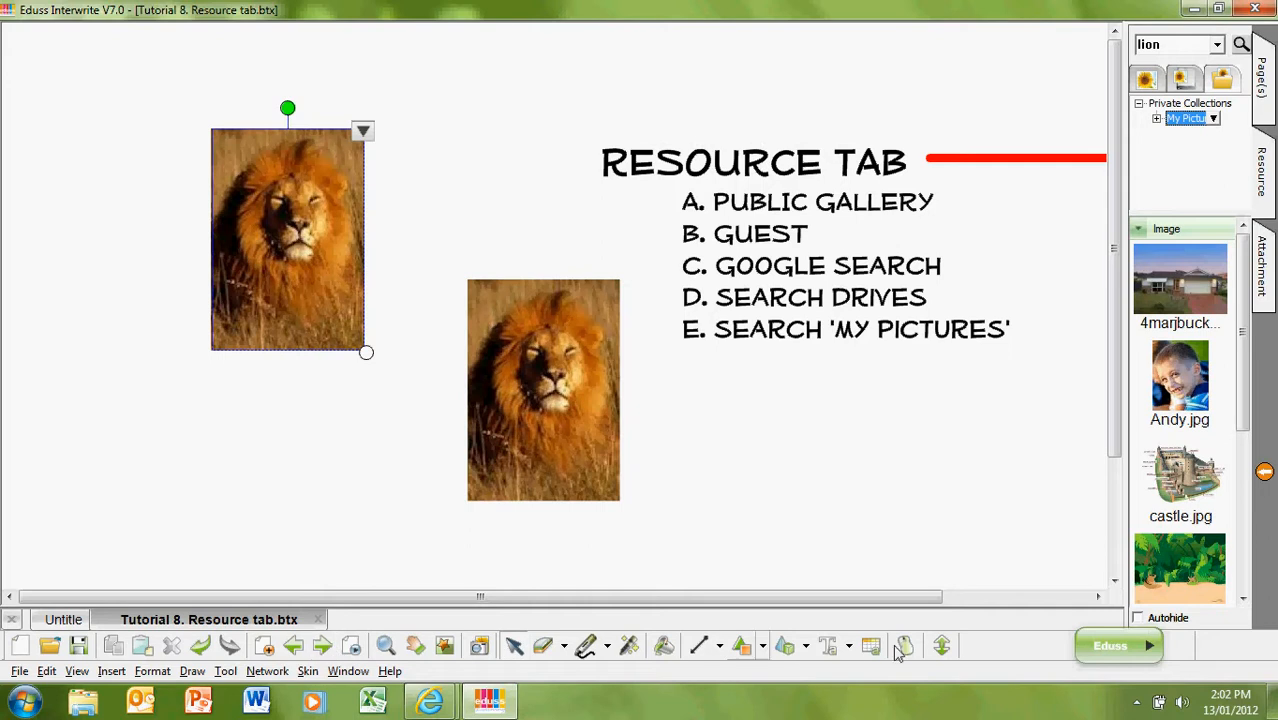
Step: Turn Autohide back on for the resource gallery and go to the next page of the document
left_click(1138, 617)
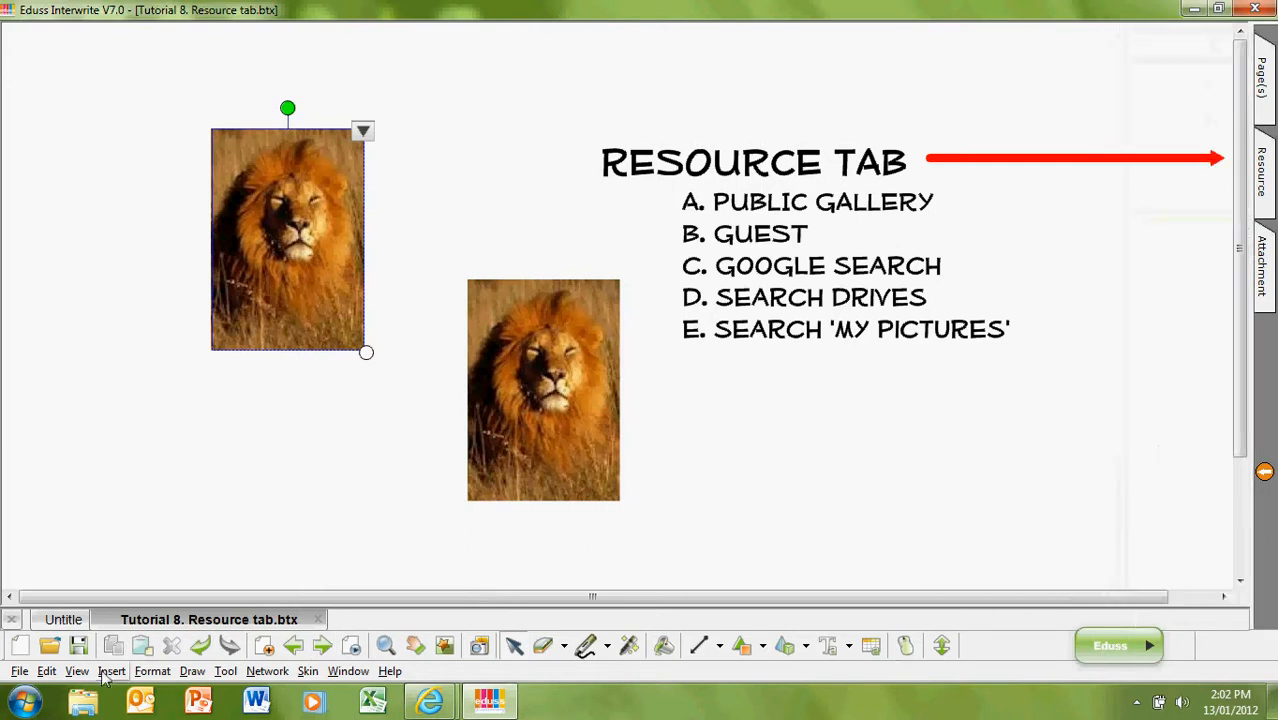
left_click(322, 645)
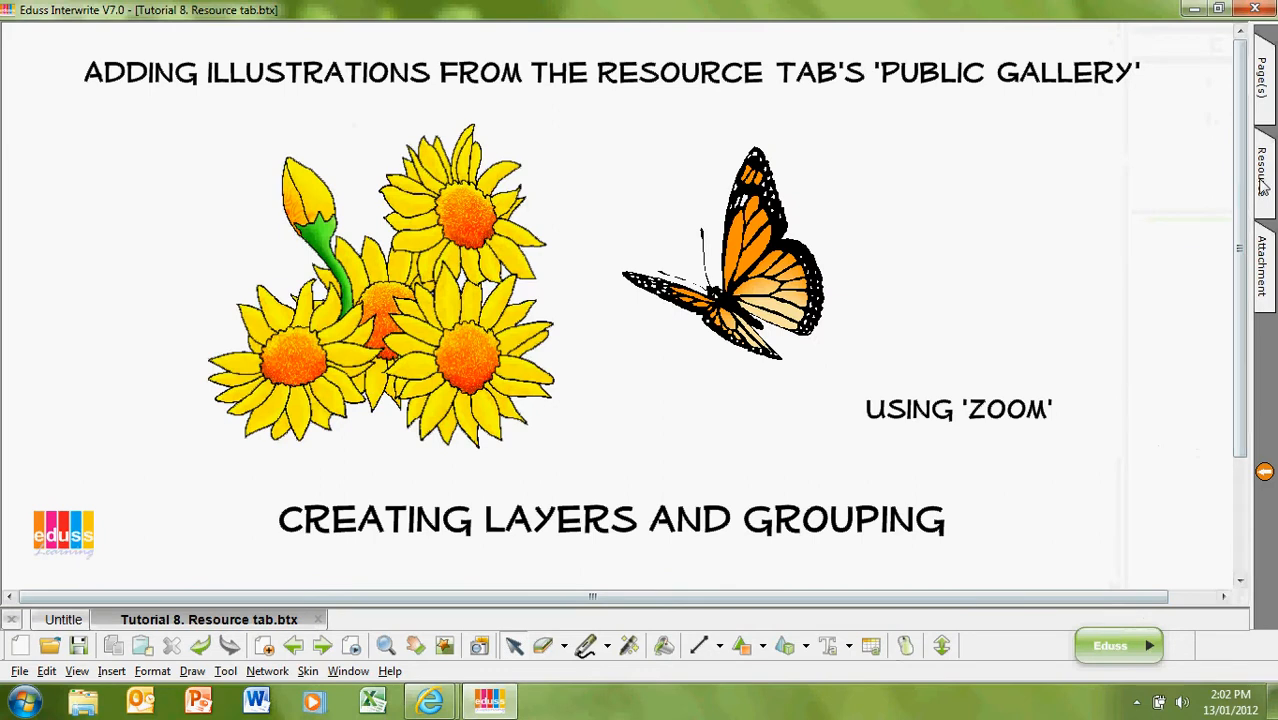
Step: Show the Sky animal illustrations in the Public Gallery, under Education Gallery, Science and Technology, Animals
mouse_move(1263, 185)
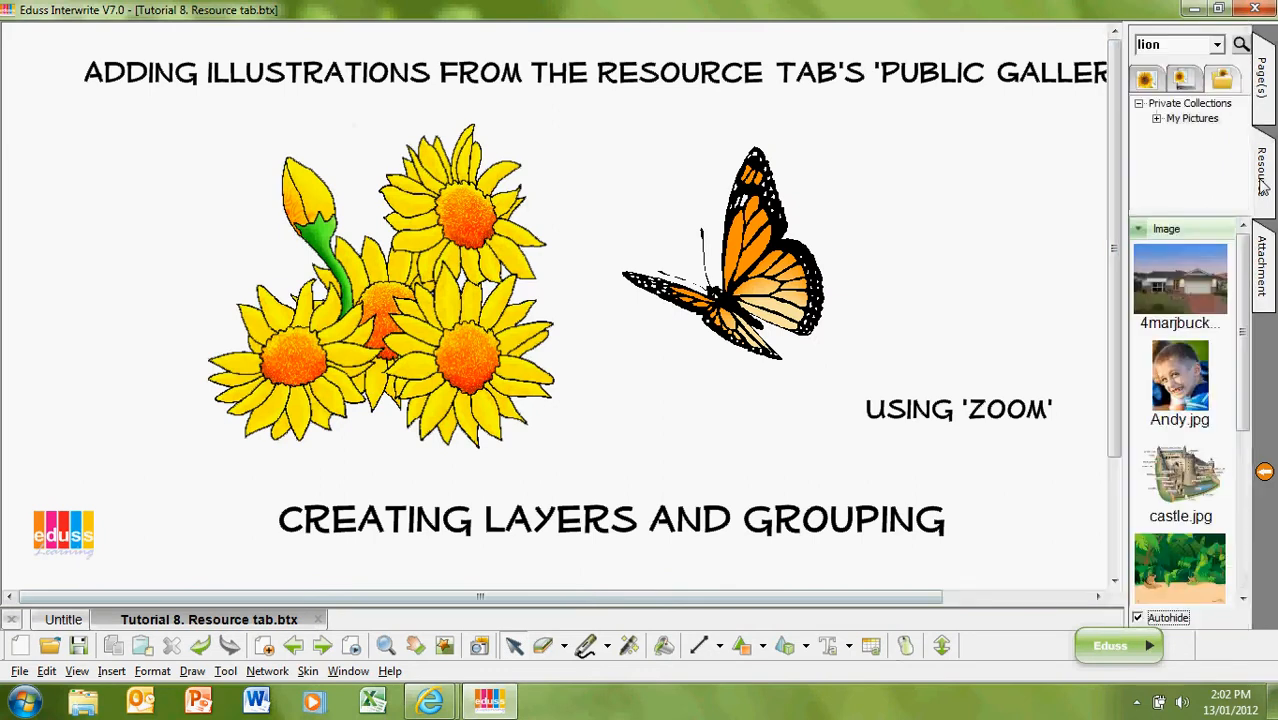
left_click(1147, 82)
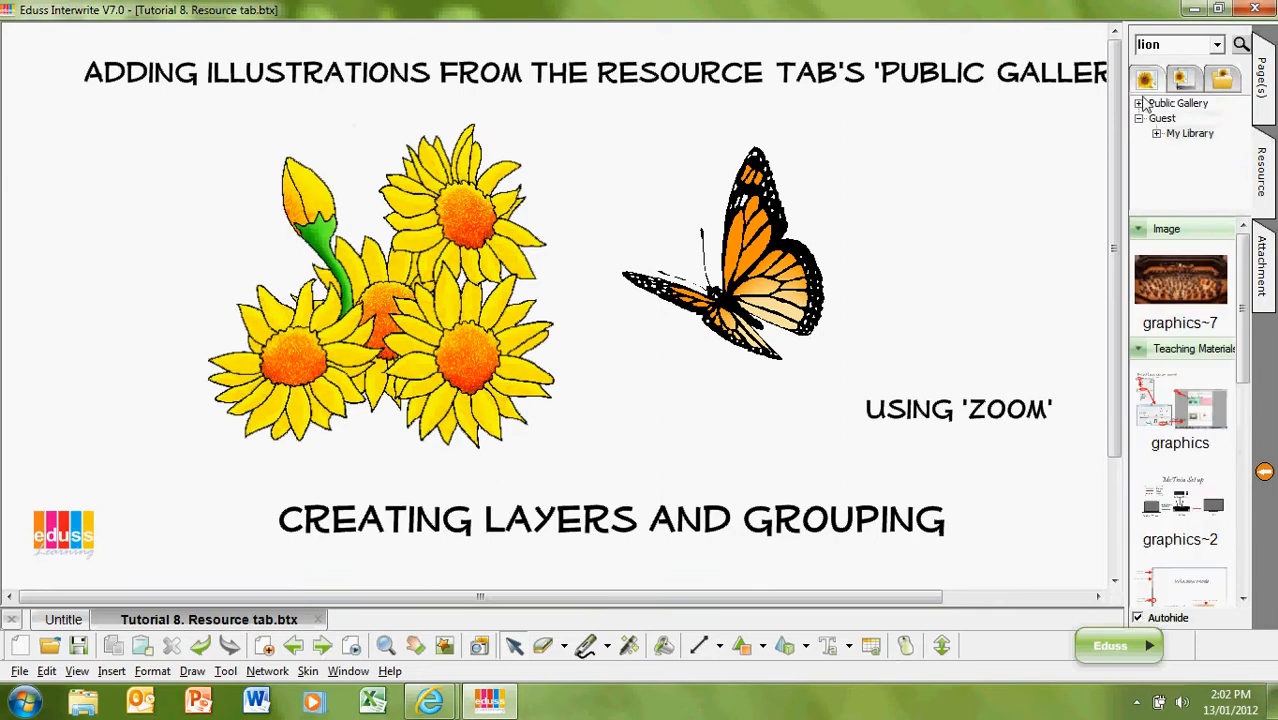
left_click(1139, 104)
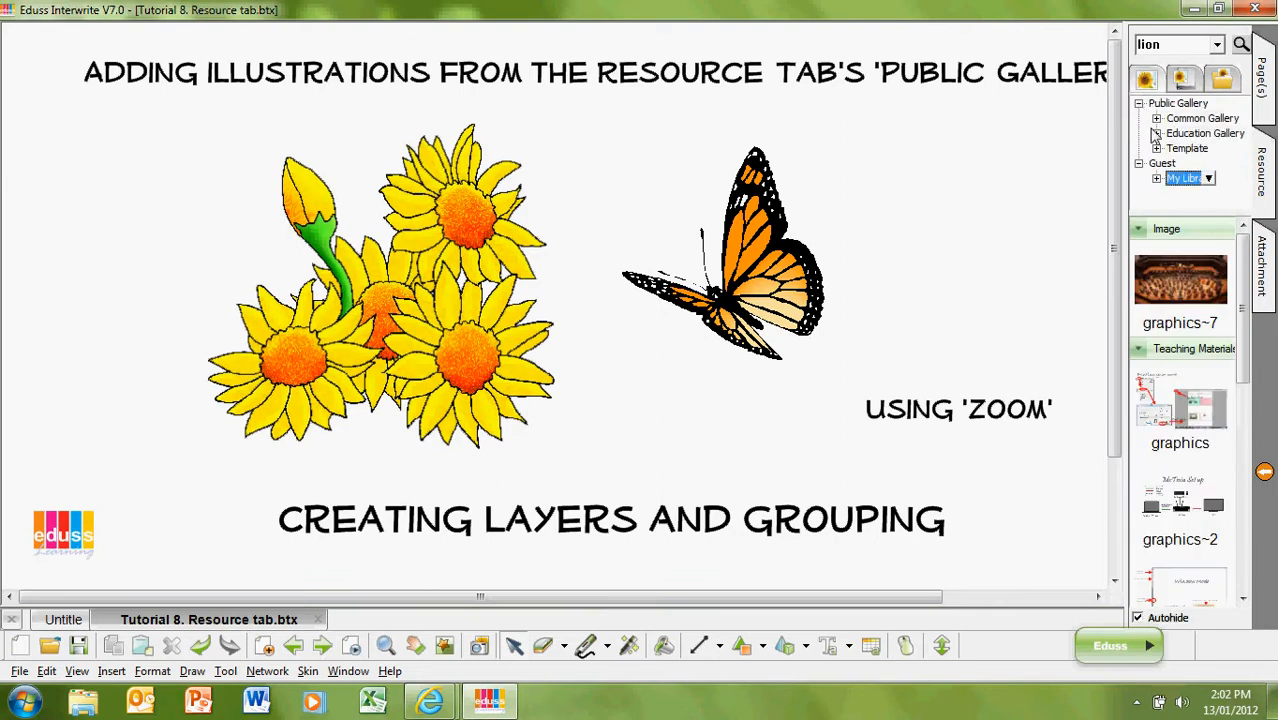
left_click(1157, 135)
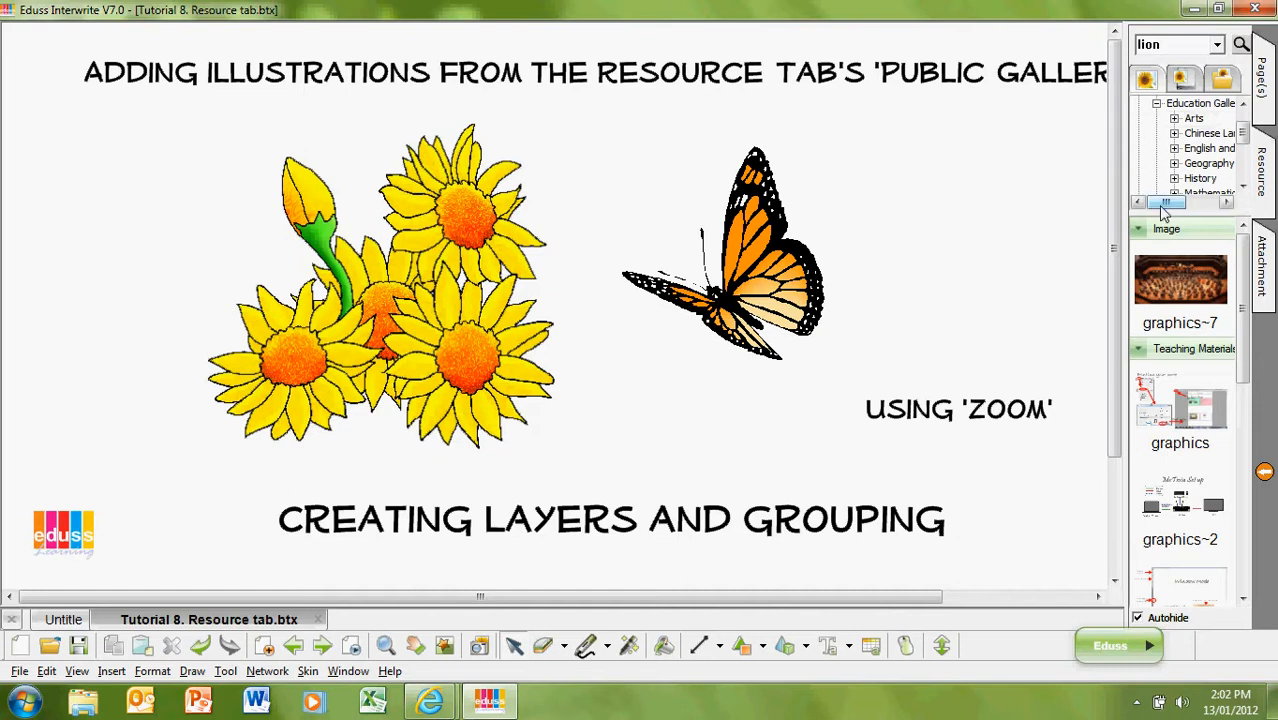
left_click_drag(1244, 143, 1245, 163)
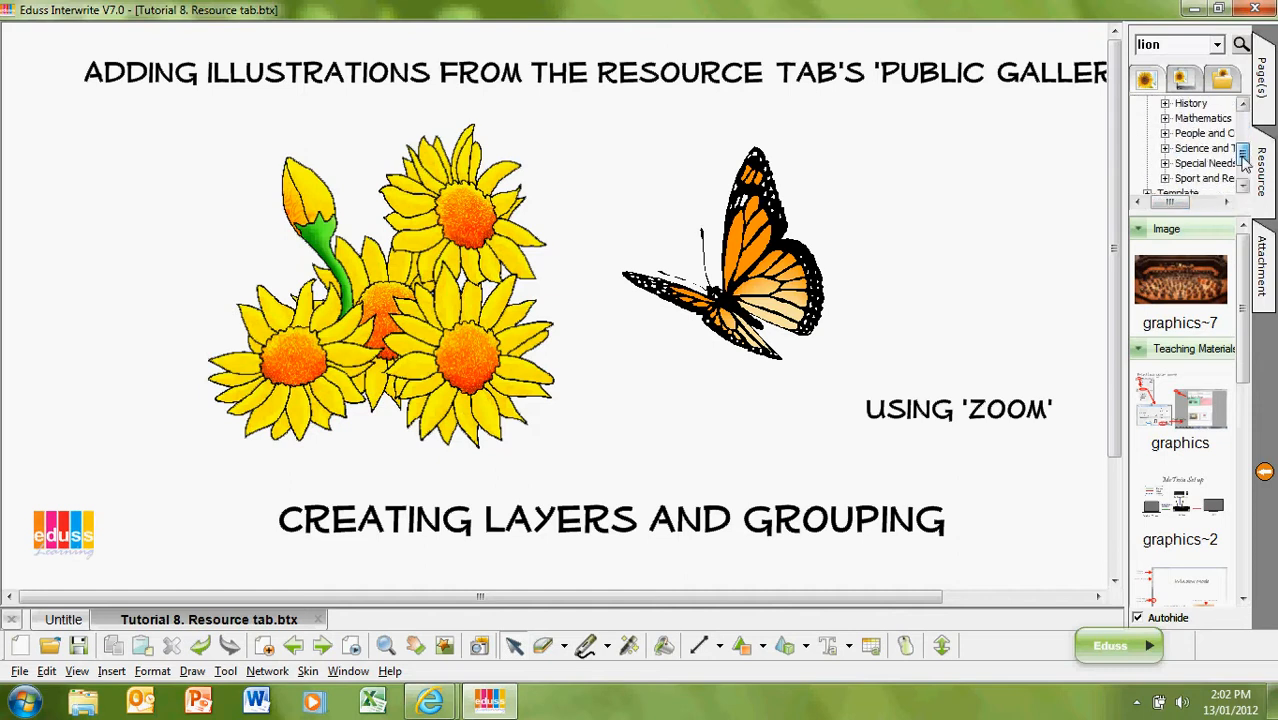
left_click(1165, 148)
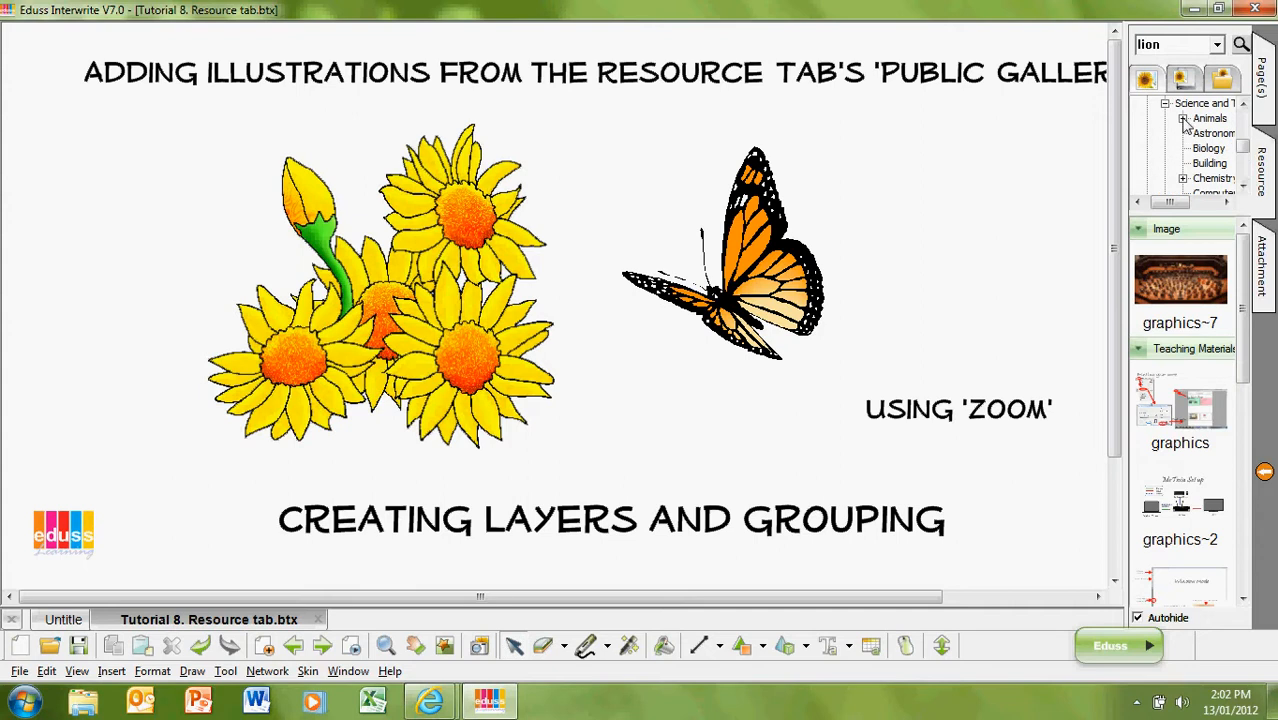
left_click(1183, 118)
left_click_drag(1180, 203, 1197, 203)
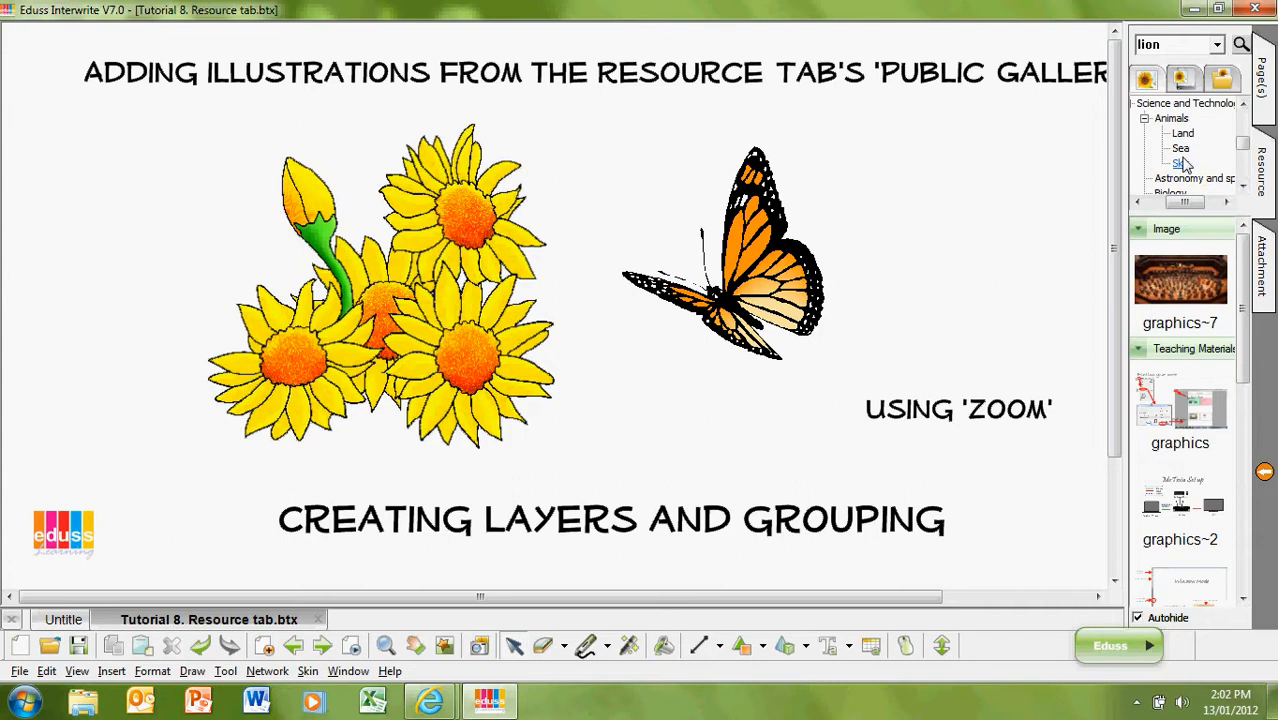
left_click(1181, 163)
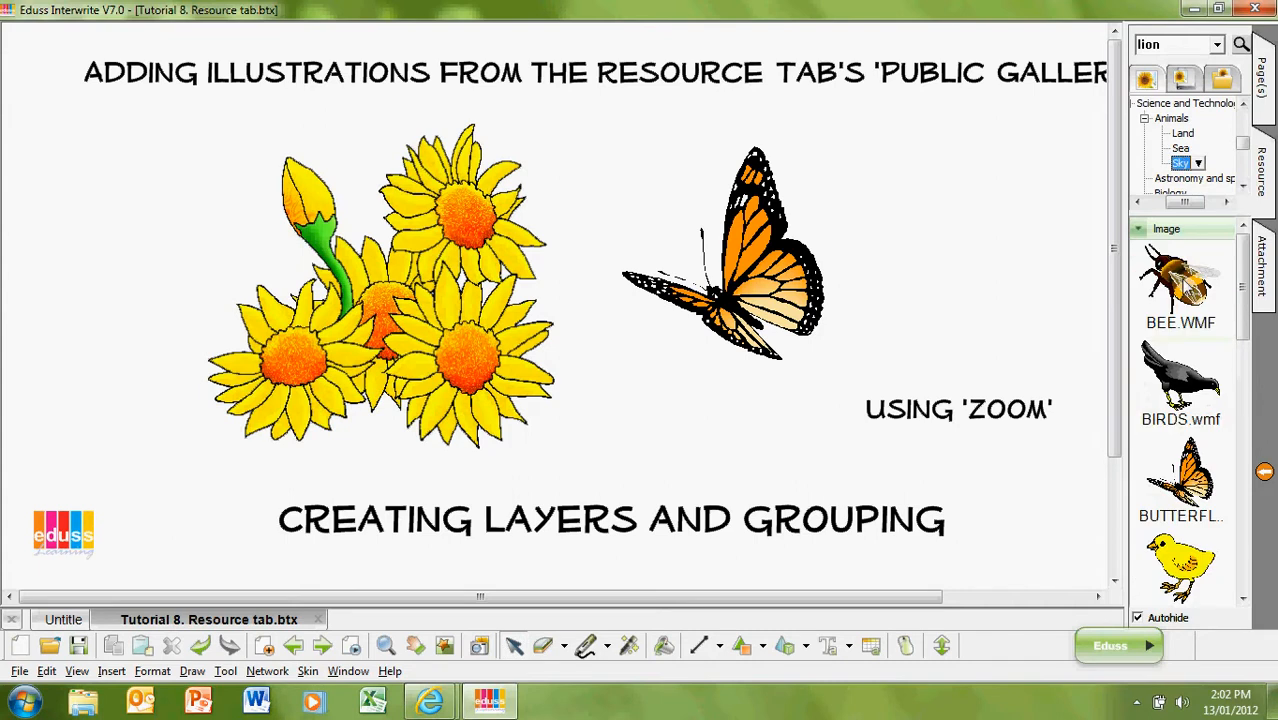
Step: Add BEE.WMF to the page, scaled down to sit between the sunflowers and the butterfly, and place a clone beside it
left_click_drag(1188, 285, 570, 220)
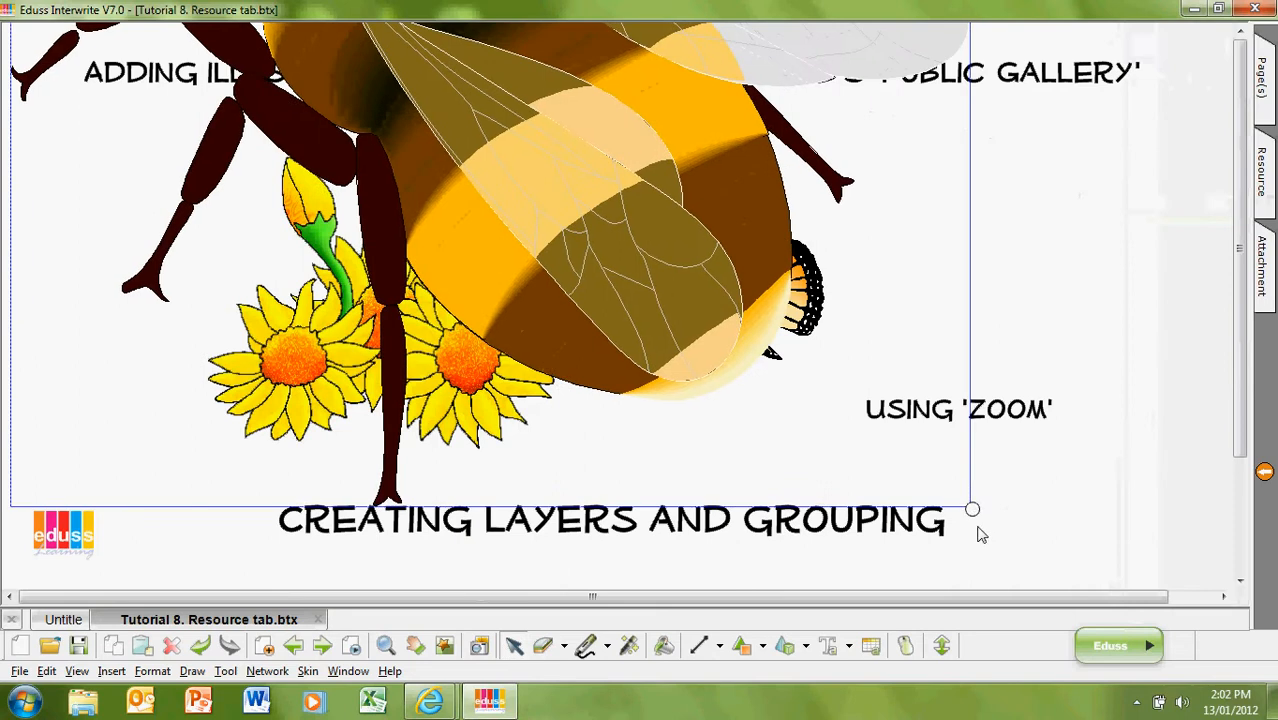
left_click_drag(970, 513, 604, 413)
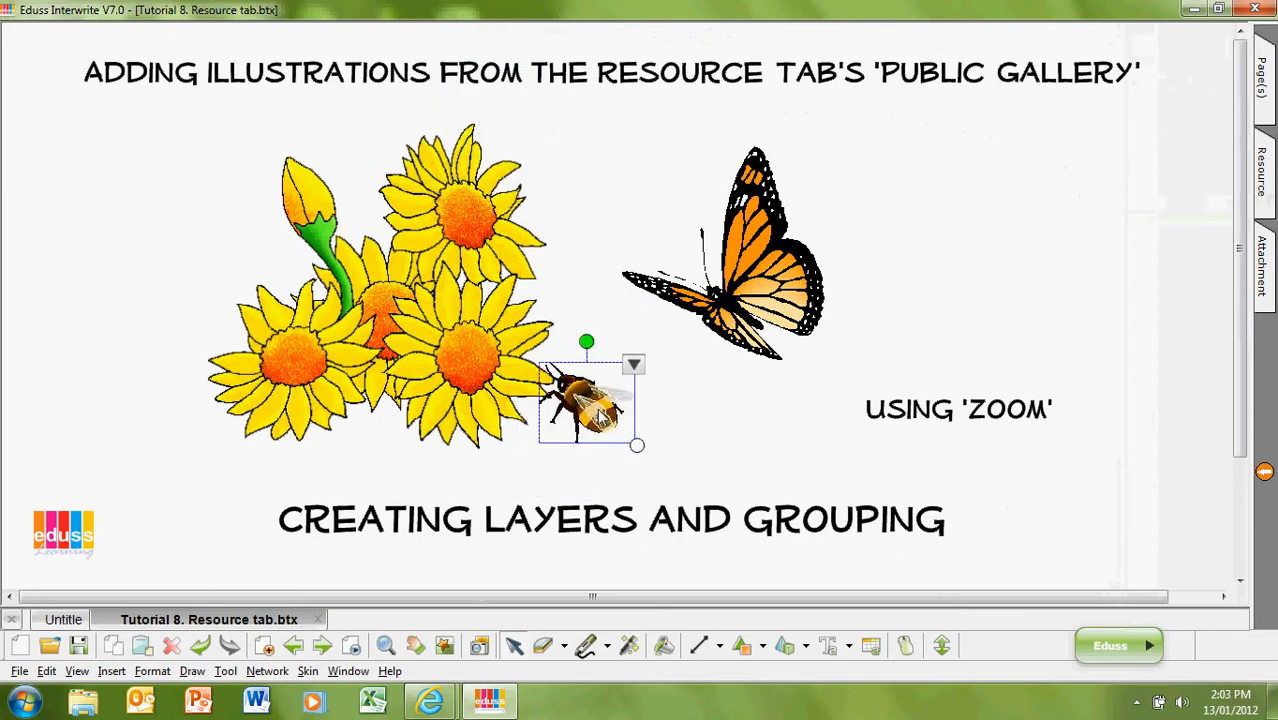
left_click(634, 367)
left_click(668, 358)
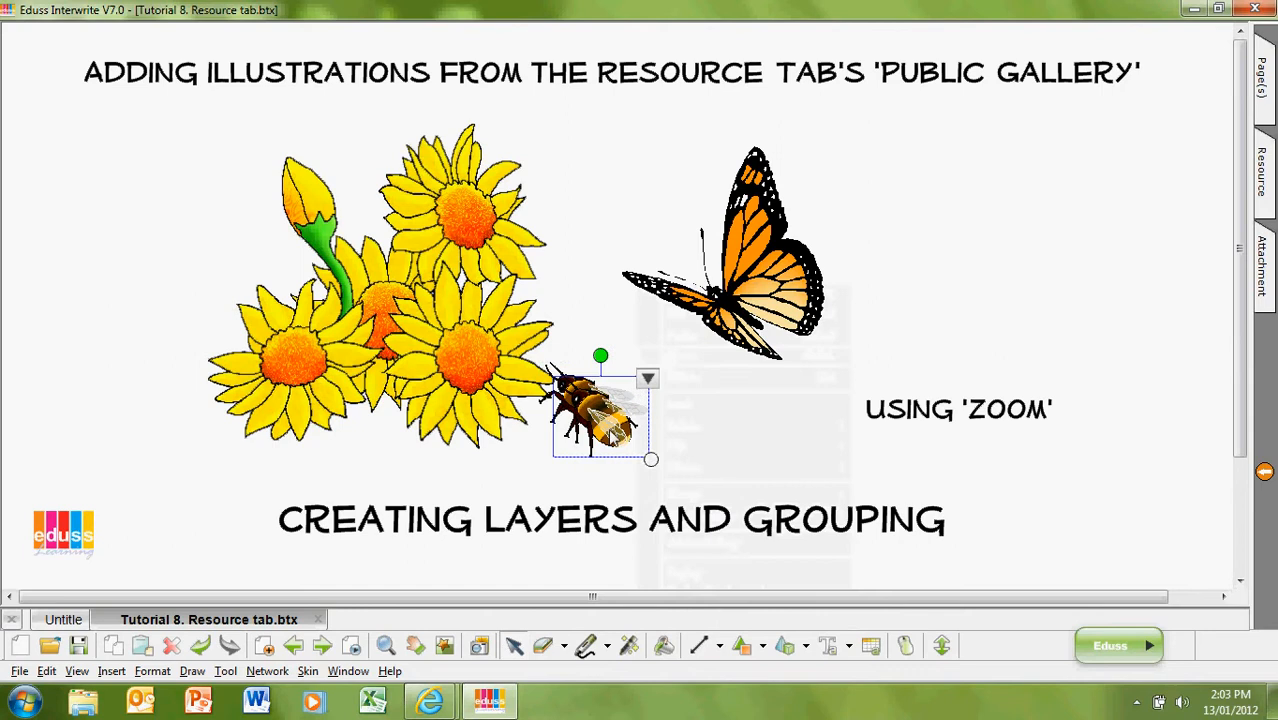
left_click_drag(612, 418, 688, 410)
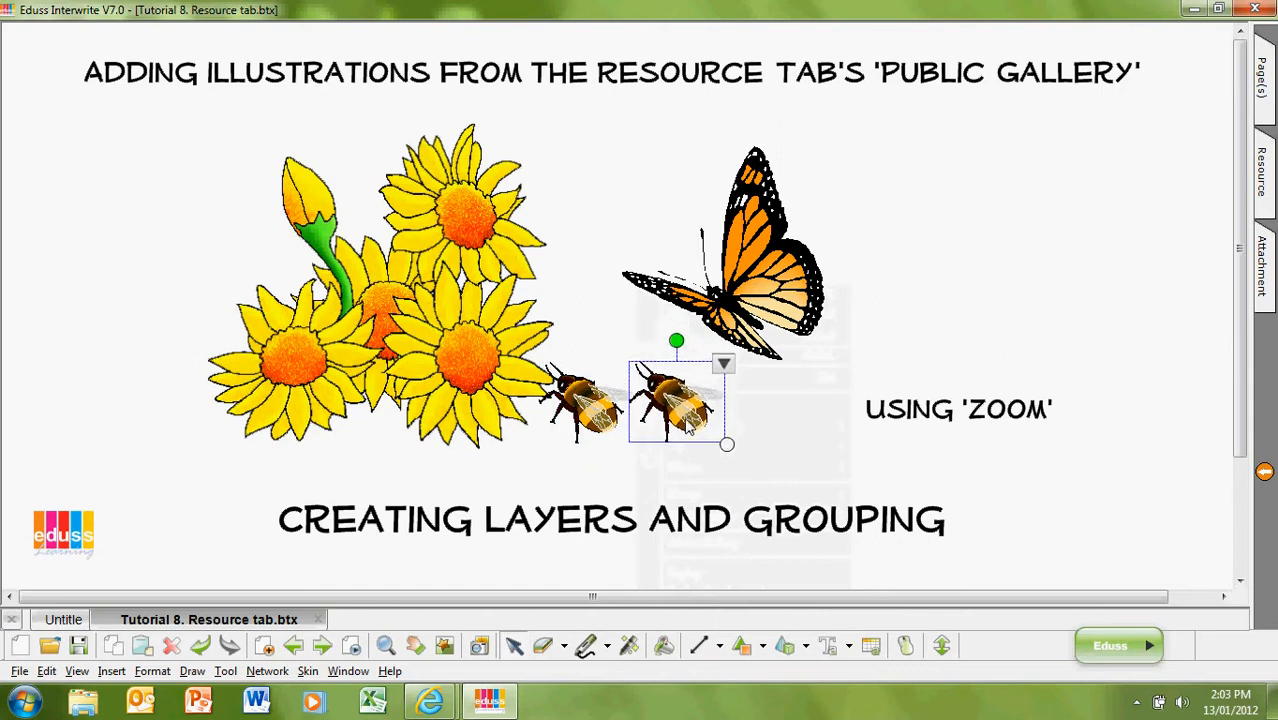
Step: Flip the cloned bee horizontally and create a horizontal mirror copy of it
left_click(723, 371)
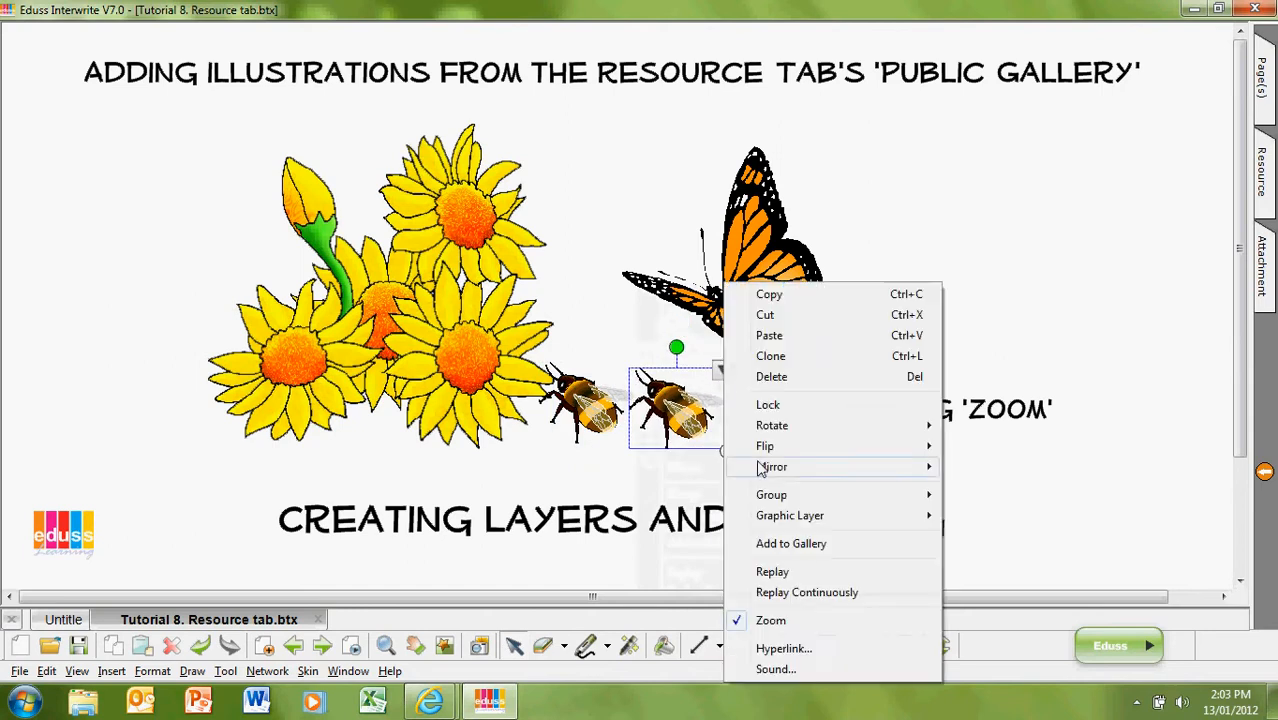
mouse_move(860, 447)
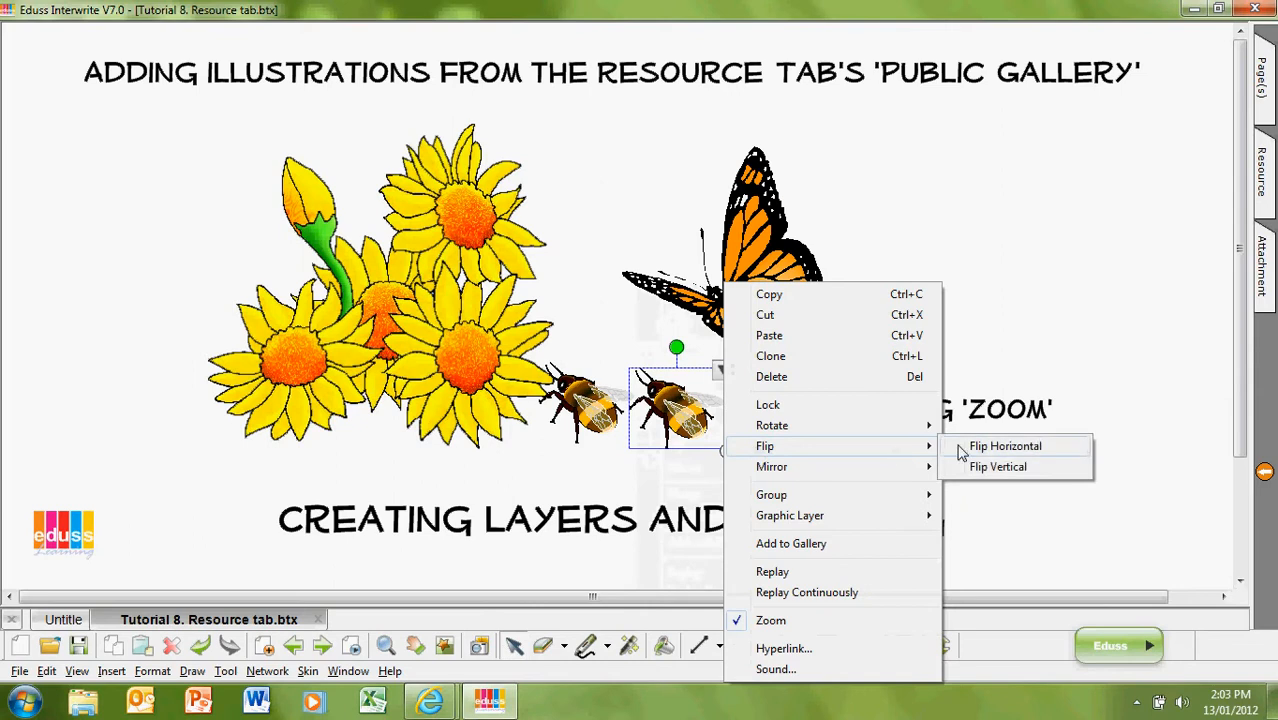
left_click(1004, 446)
left_click(722, 371)
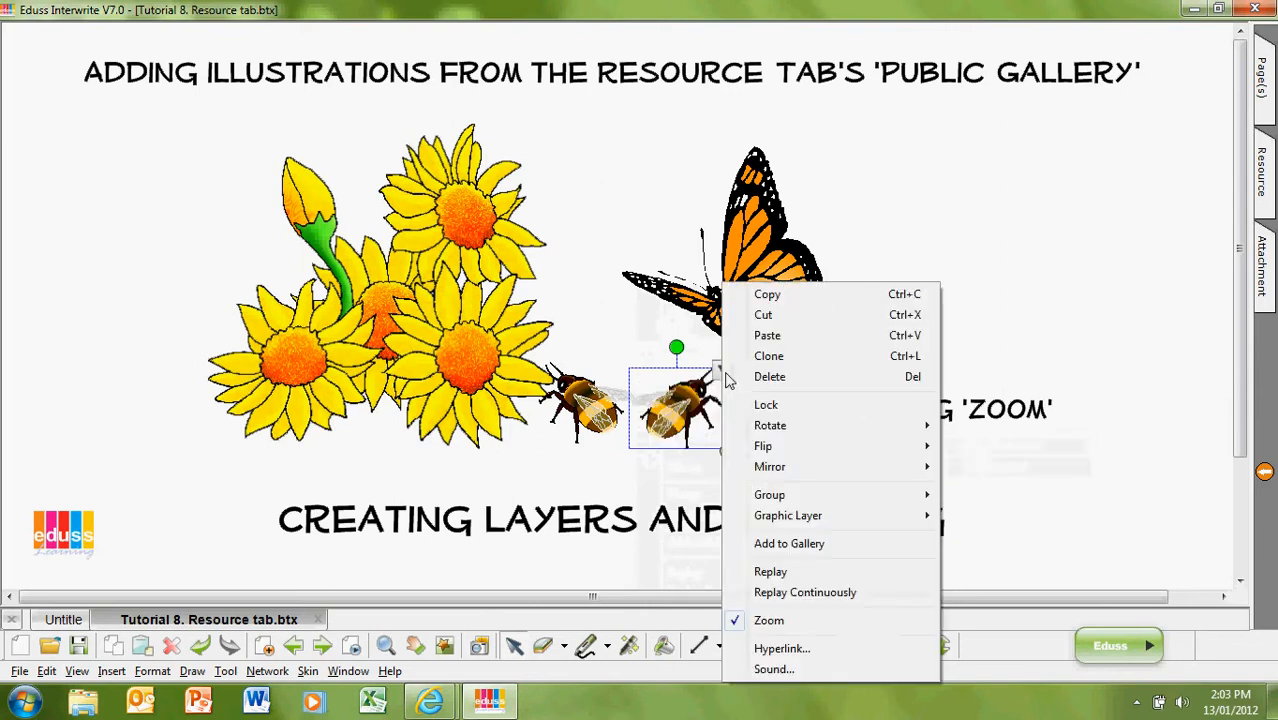
mouse_move(762, 468)
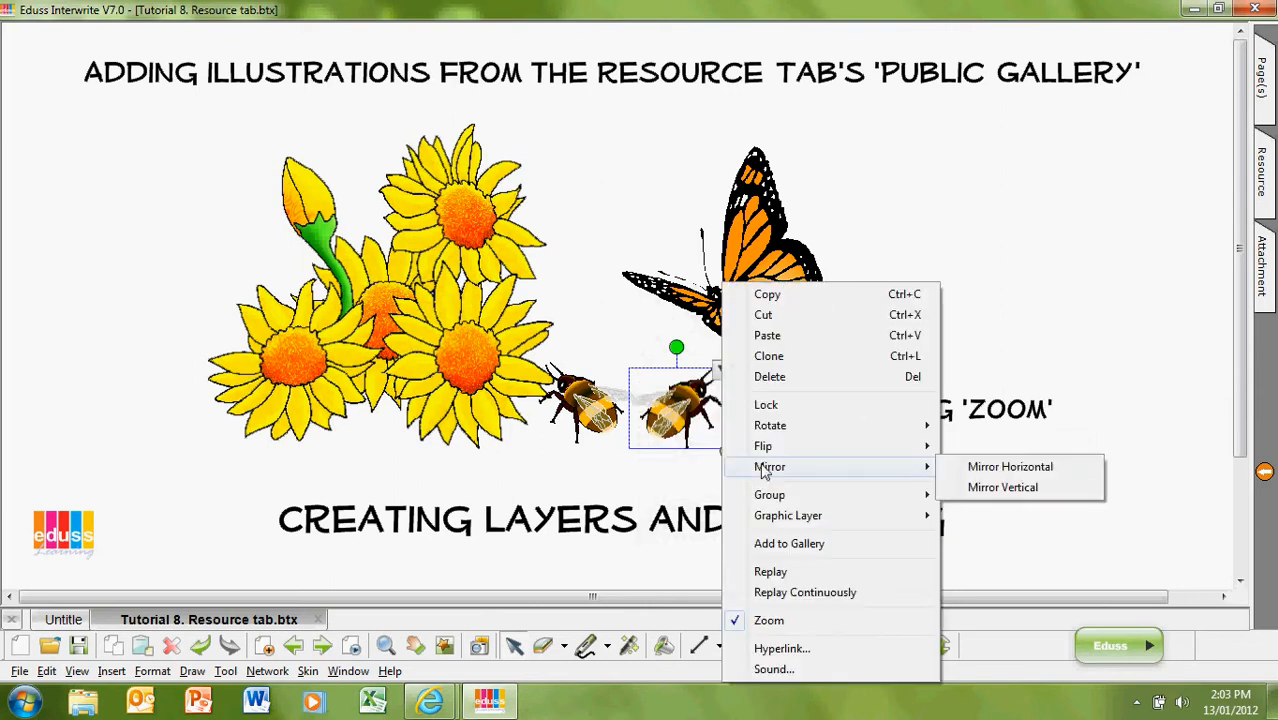
left_click(958, 470)
Step: Place the mirrored bee on the lower-left sunflower, the original bee on the upper one, and the flipped bee on the lower-right one
left_click_drag(793, 430, 337, 400)
left_click_drag(585, 410, 480, 190)
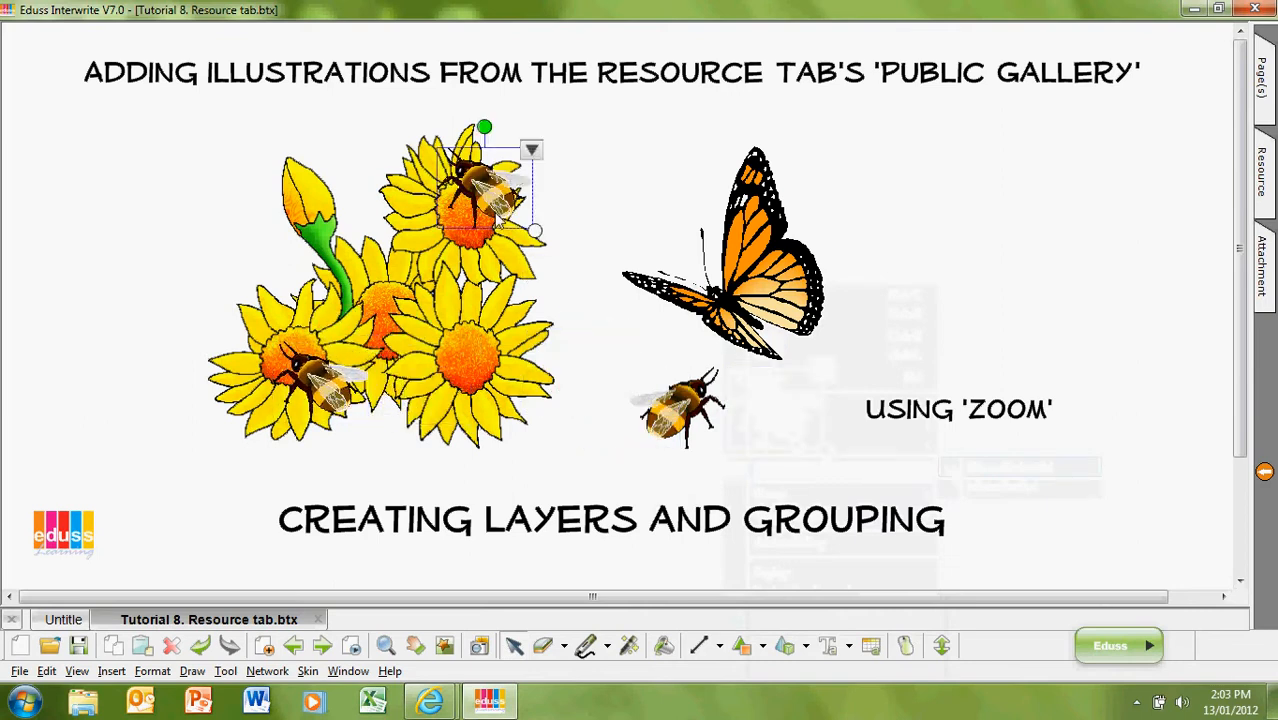
left_click_drag(670, 405, 450, 395)
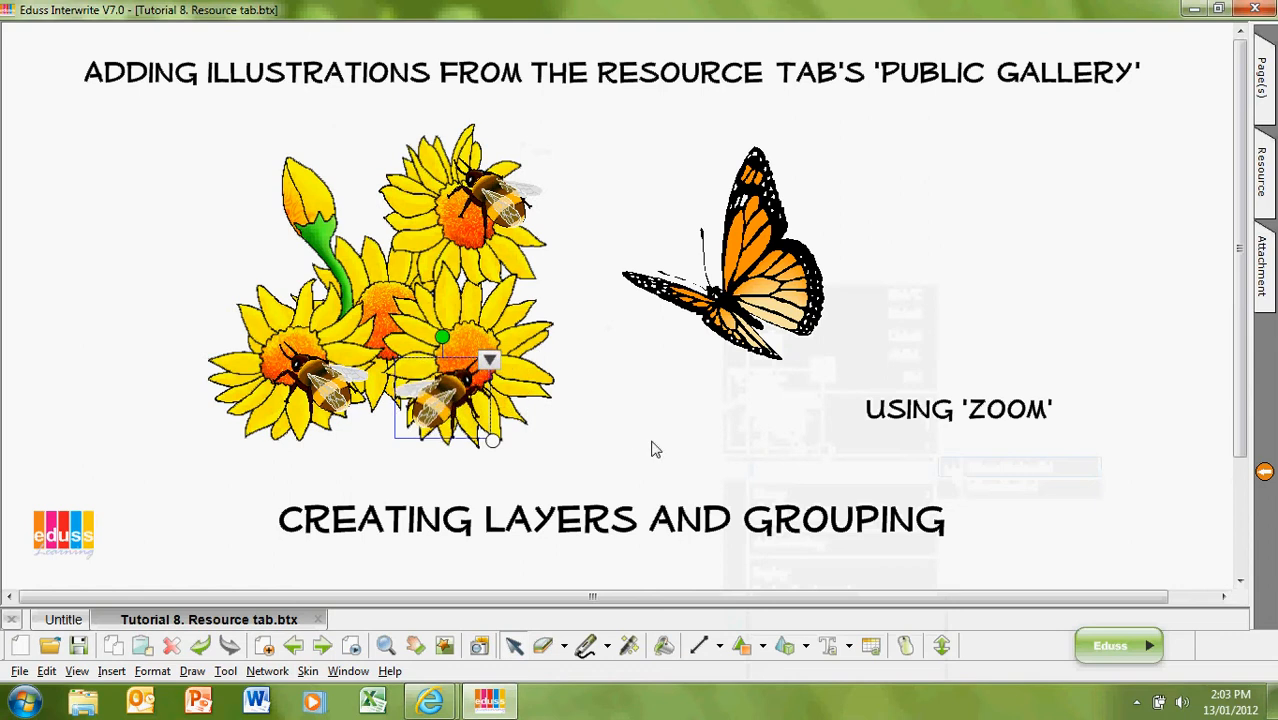